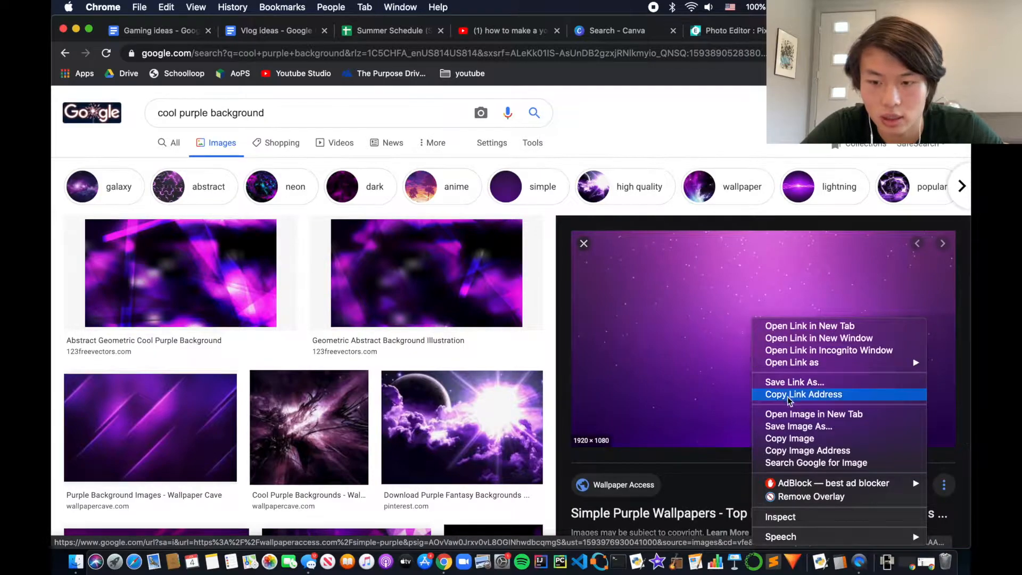
Save the starry purple wallpaper to the Downloads folder as a JPEG named "purple image".
left_click(788, 427)
type("purple image")
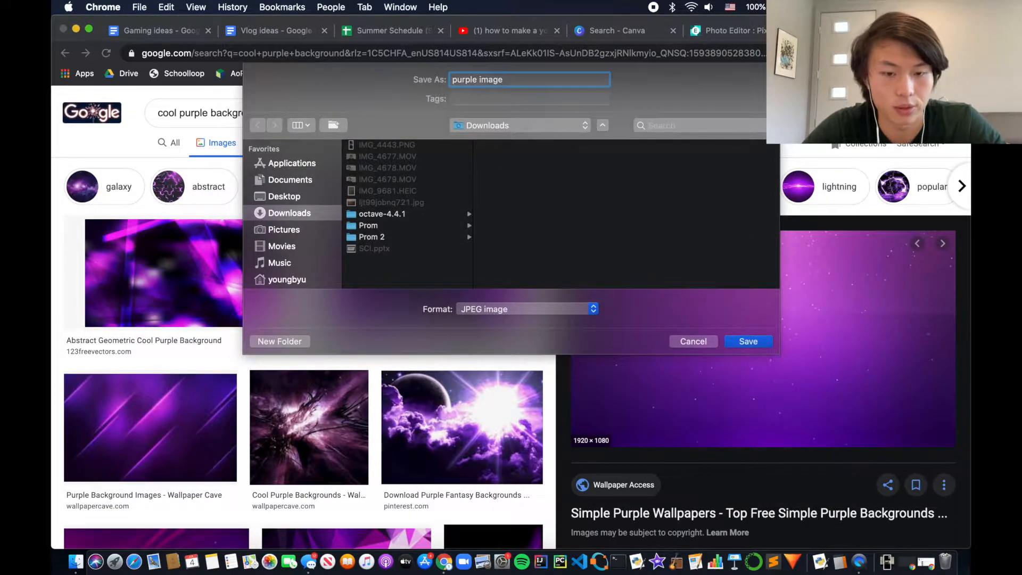
key("Return")
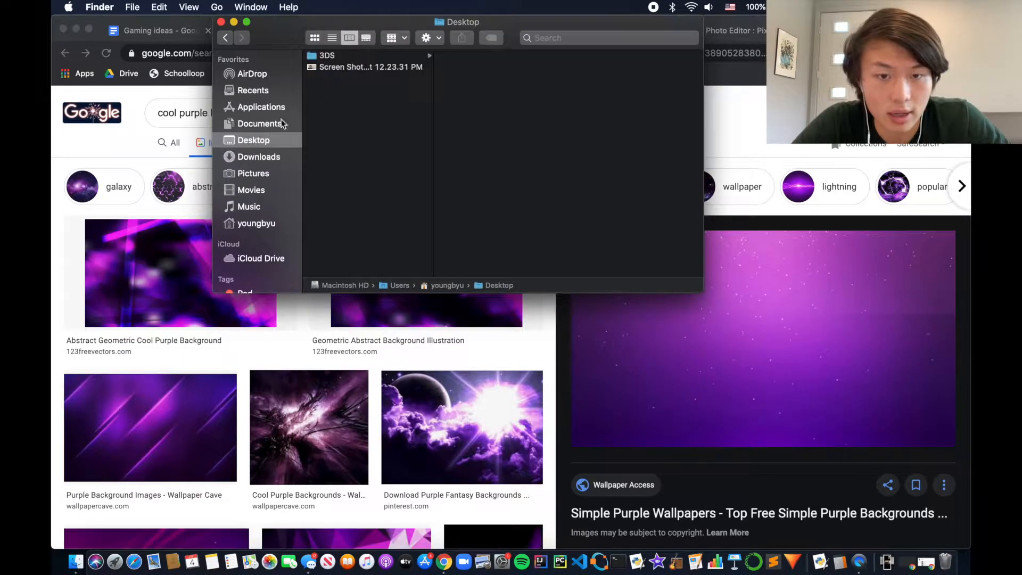
Open the desktop screenshot in Preview and crop it to a Smart Lasso outline around the person and raised hand.
double_click(339, 67)
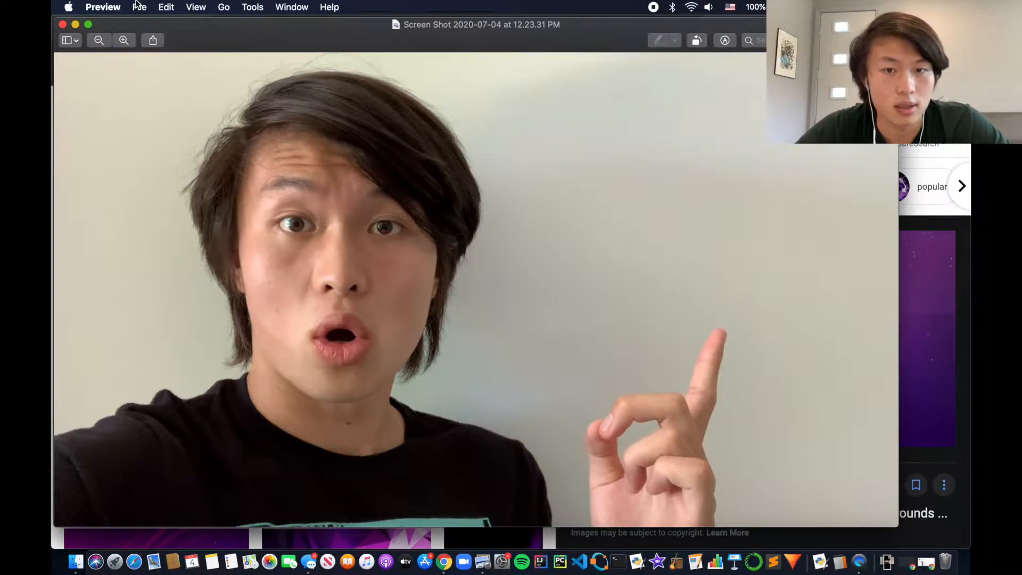
left_click(725, 41)
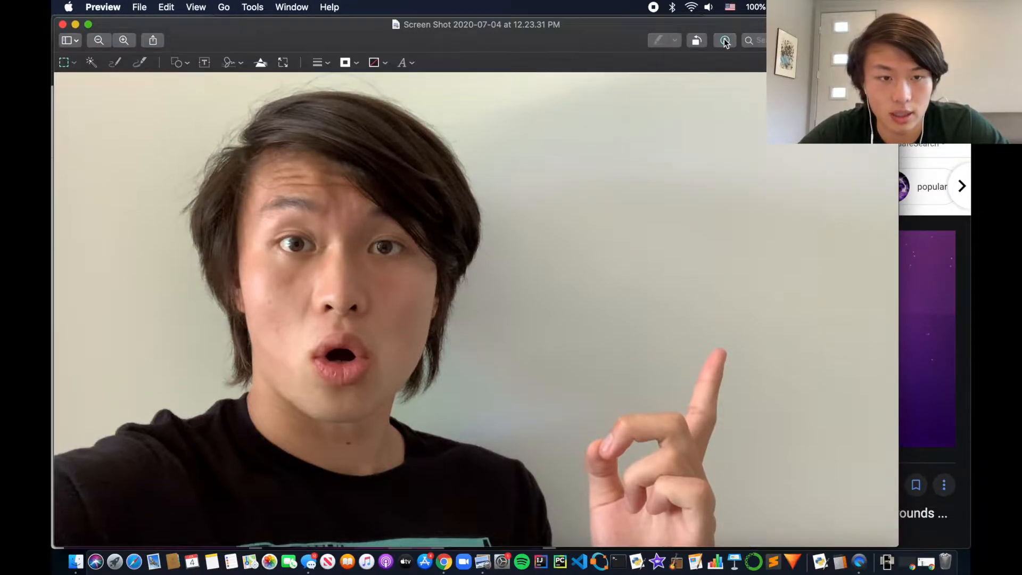
left_click(67, 62)
left_click(87, 116)
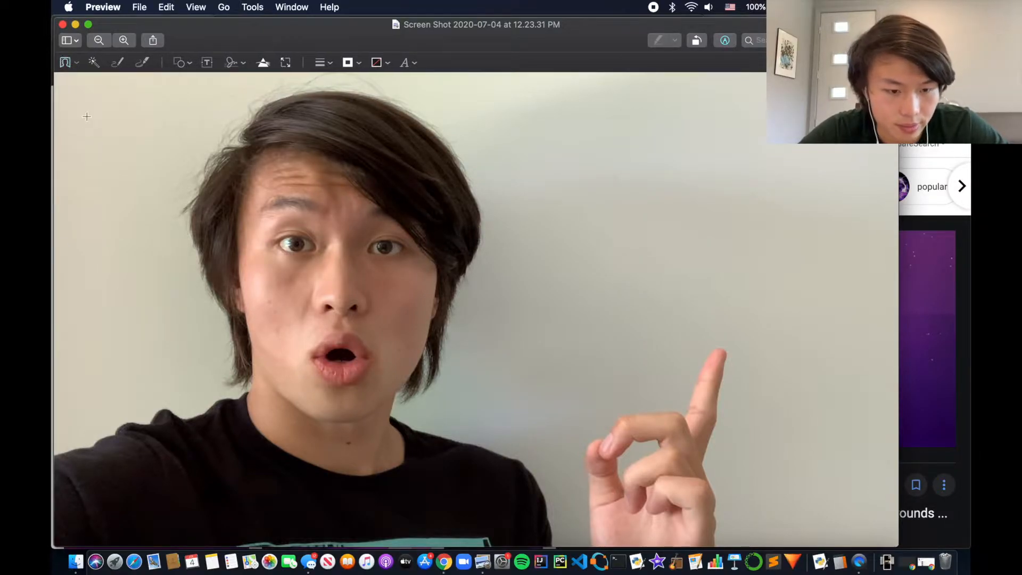
mouse_move(57, 455)
left_mouse_down()
mouse_move(160, 415)
mouse_move(200, 418)
mouse_move(246, 393)
mouse_move(249, 370)
mouse_move(195, 203)
mouse_move(235, 130)
mouse_move(277, 98)
mouse_move(479, 214)
mouse_move(436, 351)
mouse_move(397, 412)
mouse_move(420, 434)
mouse_move(524, 469)
mouse_move(551, 538)
mouse_move(592, 447)
mouse_move(716, 348)
mouse_move(719, 543)
left_mouse_up()
left_click_drag(544, 573, 54, 458)
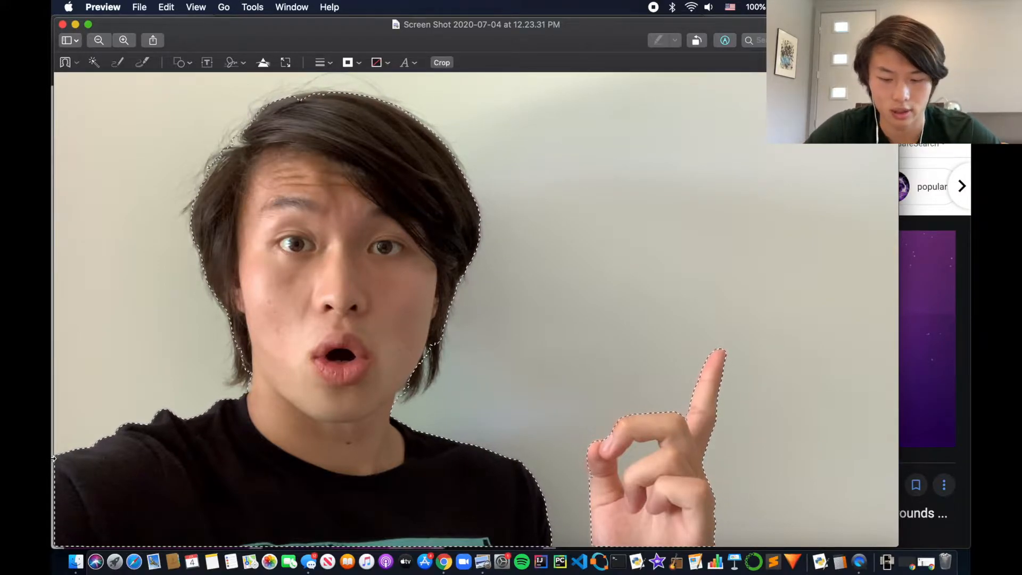
key("super+k")
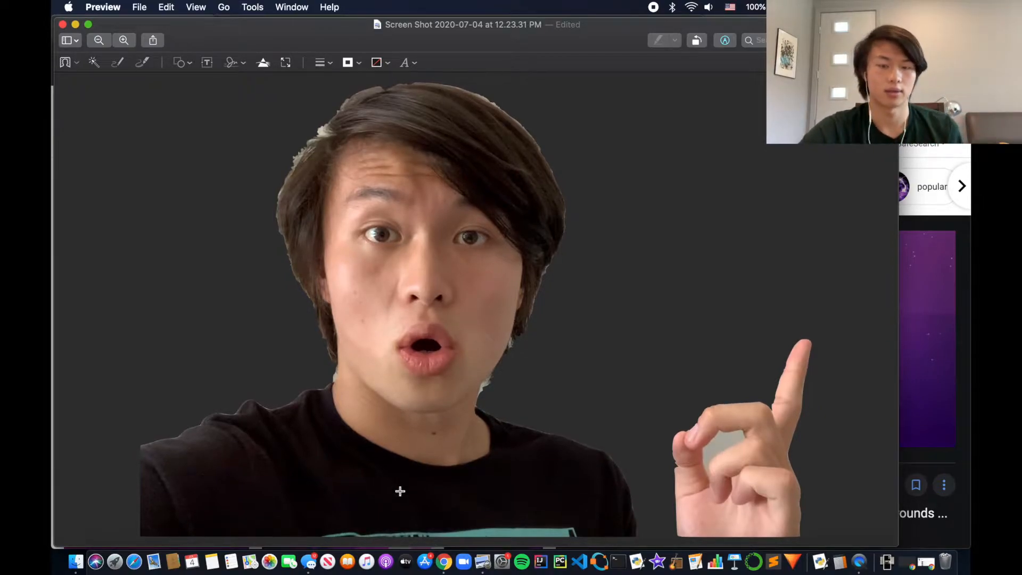
Switch the selection tool to Lasso Selection for cleaning up the cut-out.
left_click(78, 63)
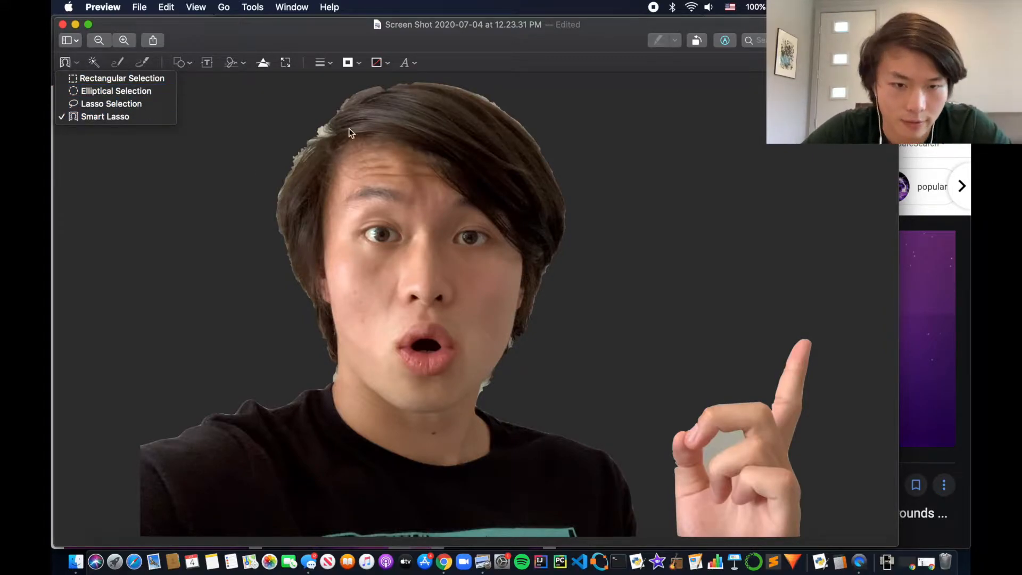
left_click(136, 104)
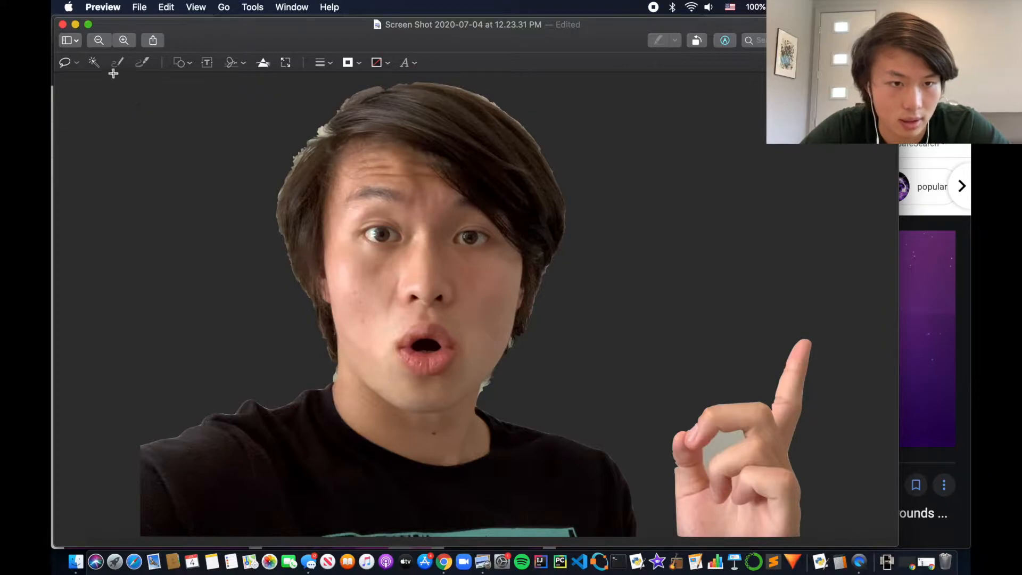
left_click(75, 63)
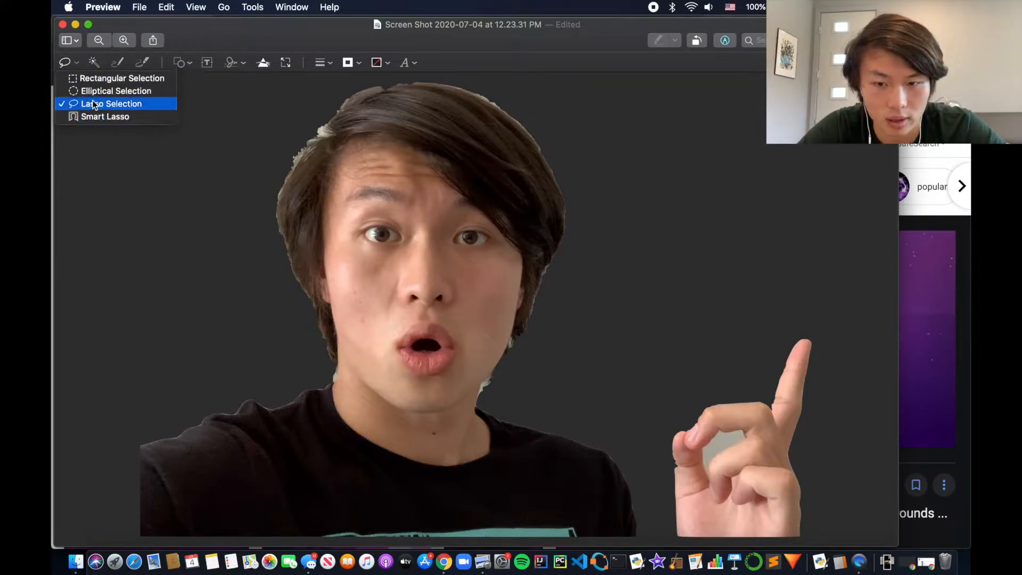
left_click(510, 351)
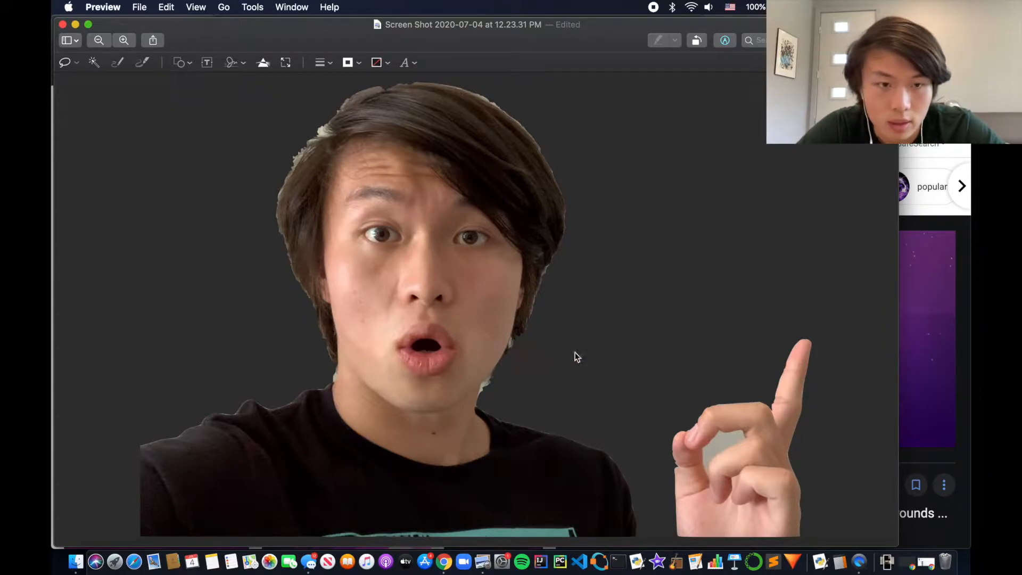
left_click(124, 40)
left_click(124, 40)
scroll(646, 294, "up", 2)
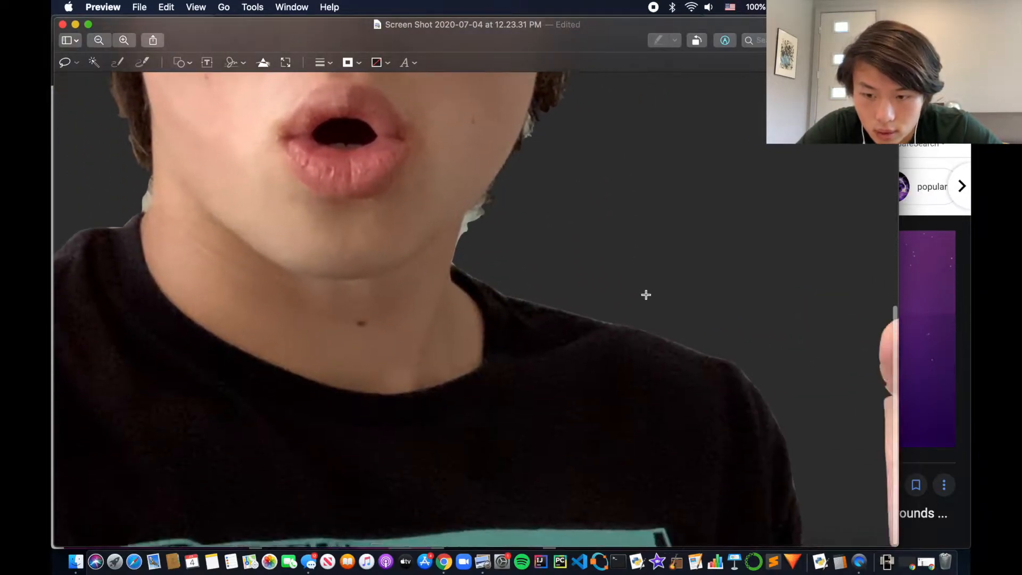
scroll(646, 295, "right", 5)
left_click_drag(662, 353, 668, 402)
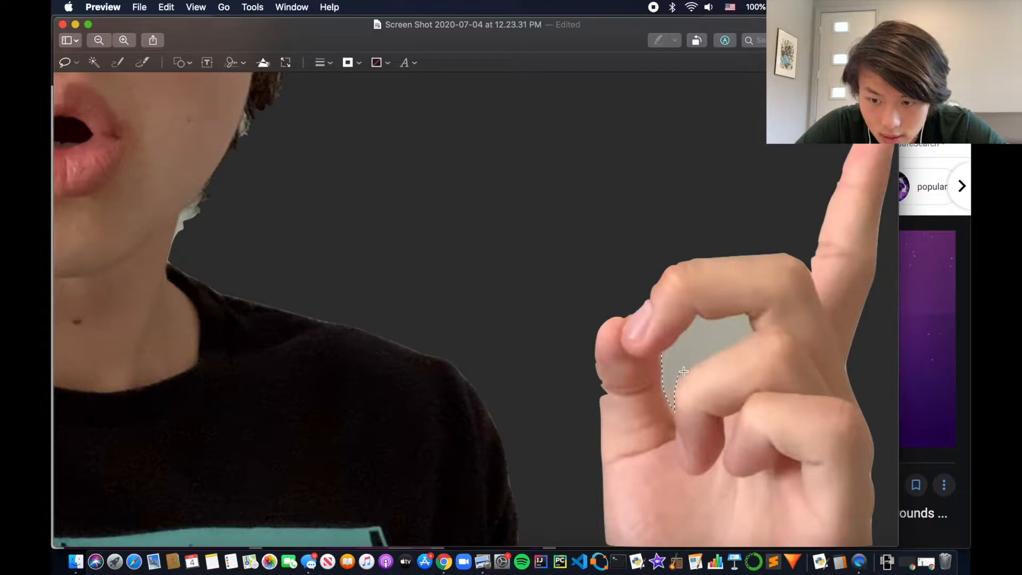
mouse_move(713, 359)
left_mouse_down()
mouse_move(755, 337)
mouse_move(749, 316)
mouse_move(696, 316)
mouse_move(663, 351)
left_mouse_up()
key("super+k")
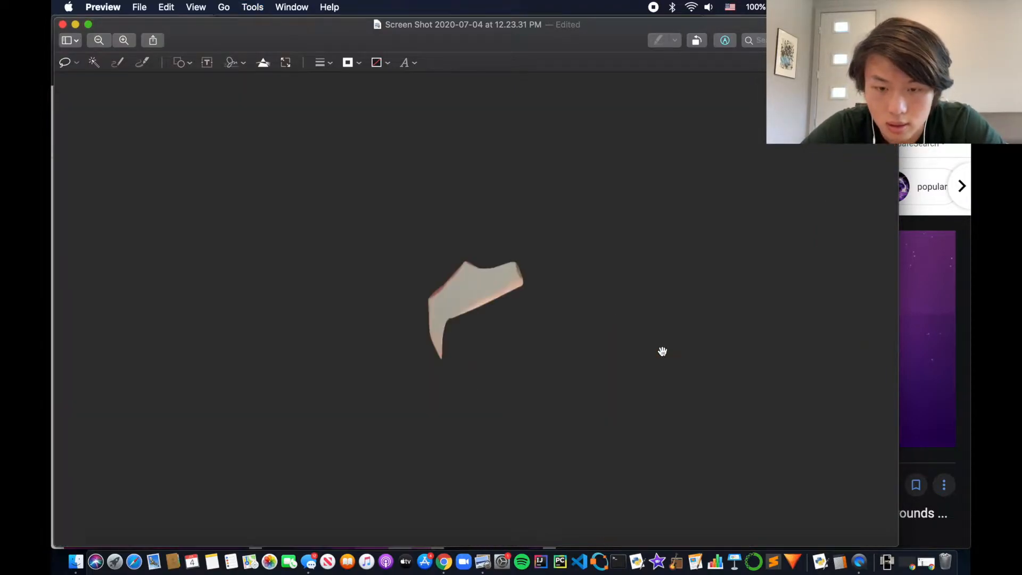
key("super+z")
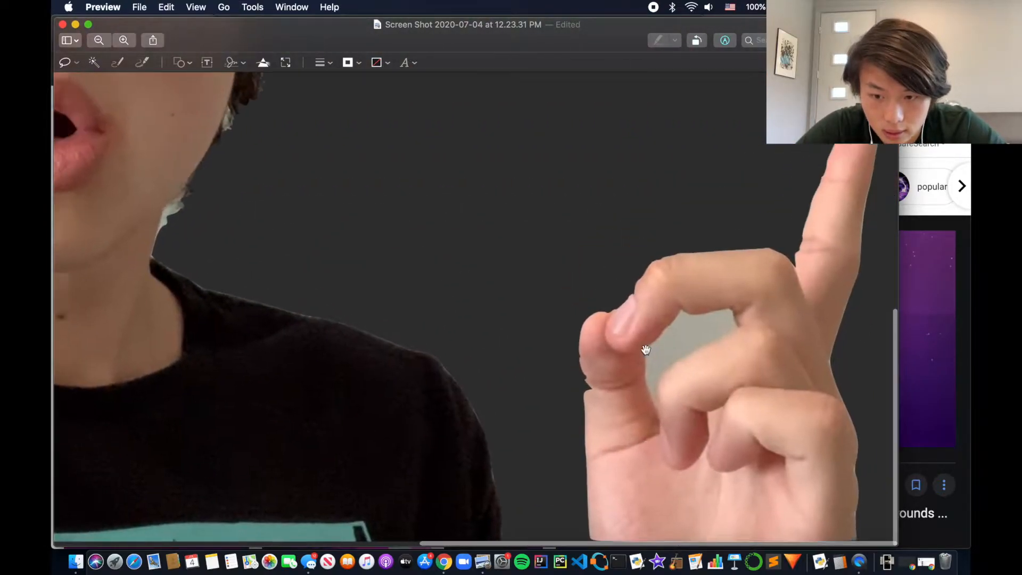
Lasso the leftover wall area enclosed by the curled fingers and delete it.
left_click_drag(664, 352, 668, 407)
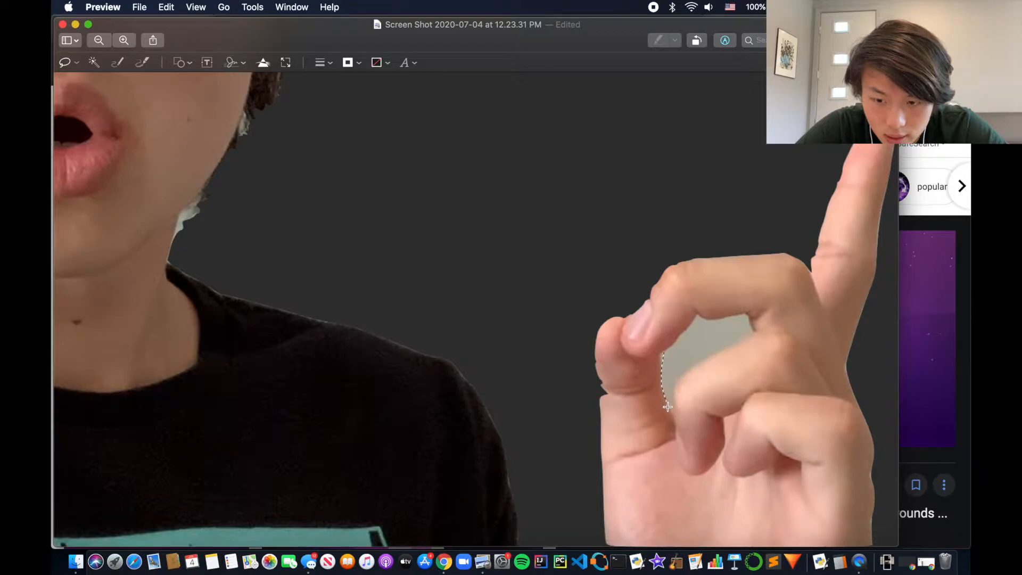
mouse_move(753, 327)
left_mouse_down()
mouse_move(687, 316)
mouse_move(660, 350)
left_mouse_up()
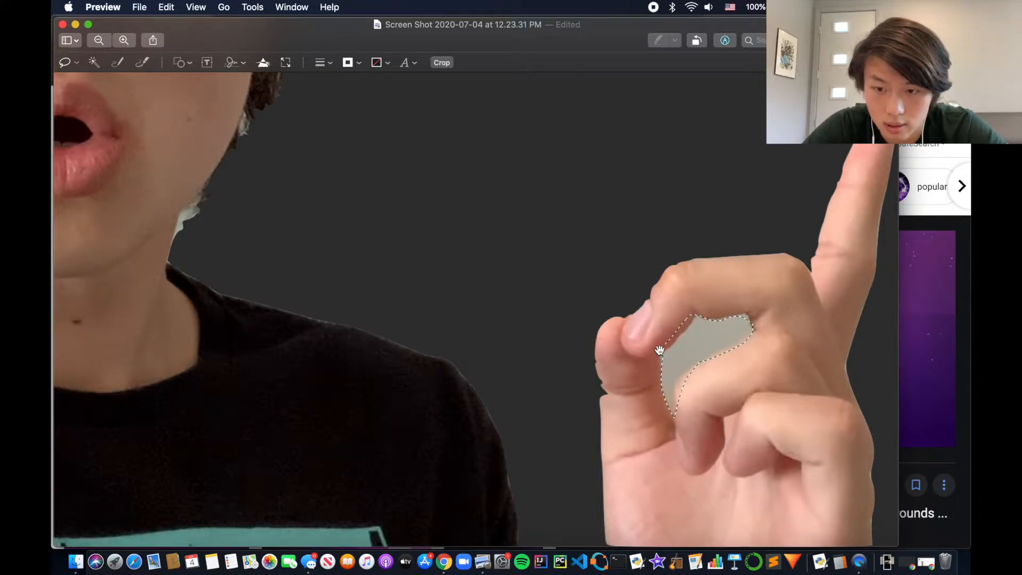
key("Delete")
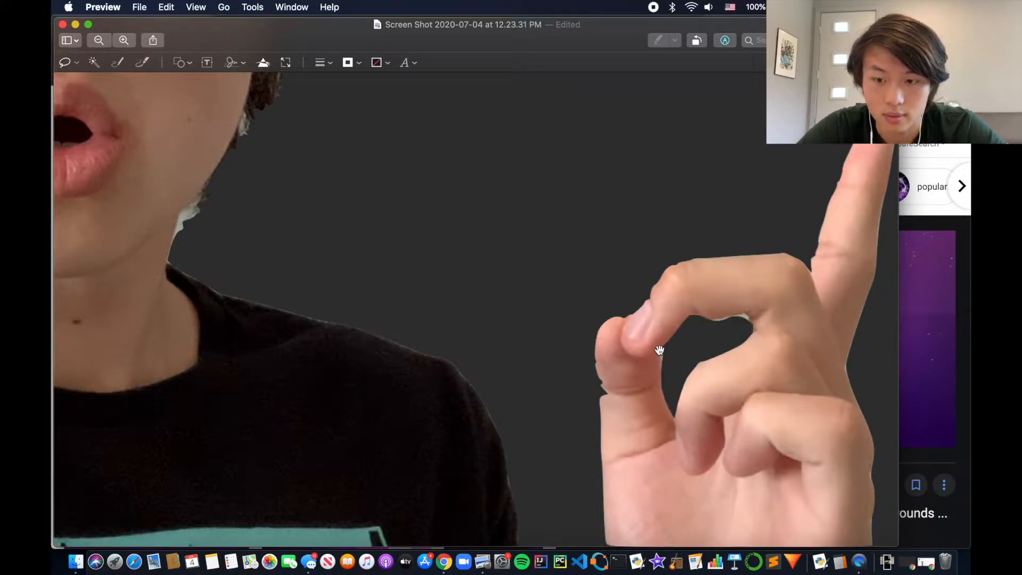
Lasso and delete the leftover background fringes along the hair, face and neck edges.
left_click(99, 40)
left_click(99, 41)
left_click(99, 40)
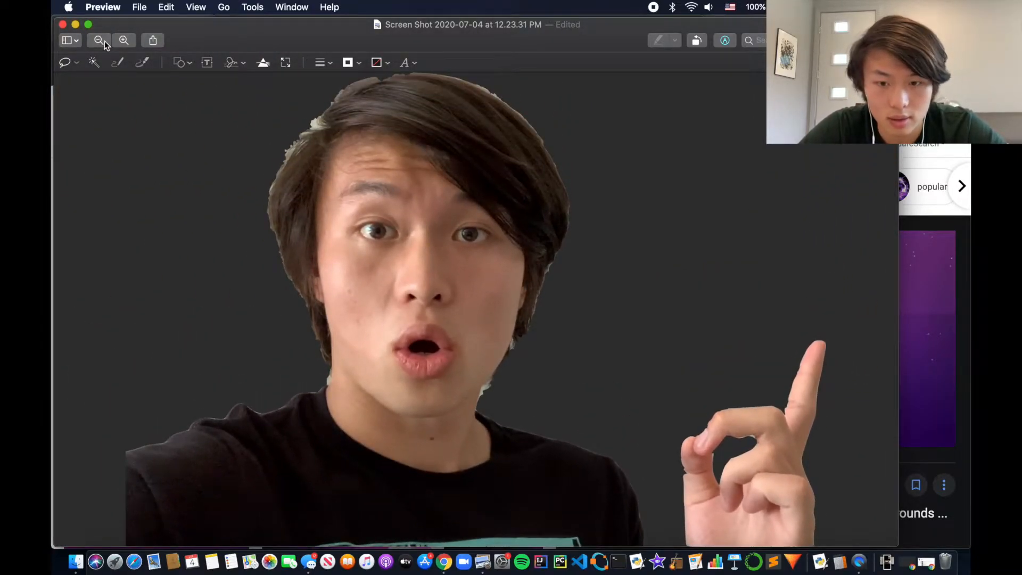
left_click(125, 41)
left_click(124, 41)
left_click(125, 41)
left_click_drag(609, 484, 546, 406)
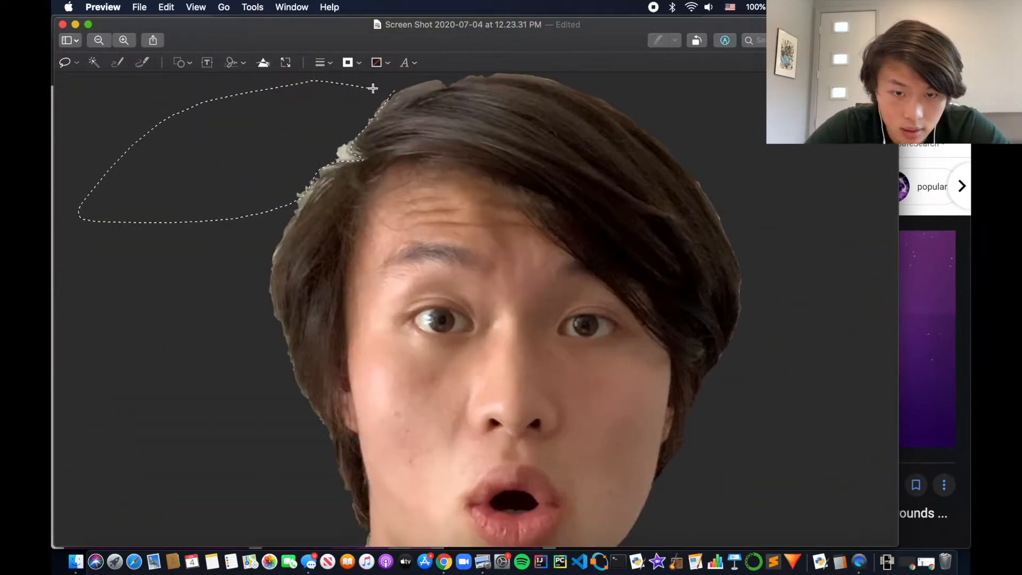
key("Delete")
mouse_move(274, 229)
left_mouse_down()
mouse_move(270, 367)
mouse_move(288, 346)
left_mouse_up()
key("Delete")
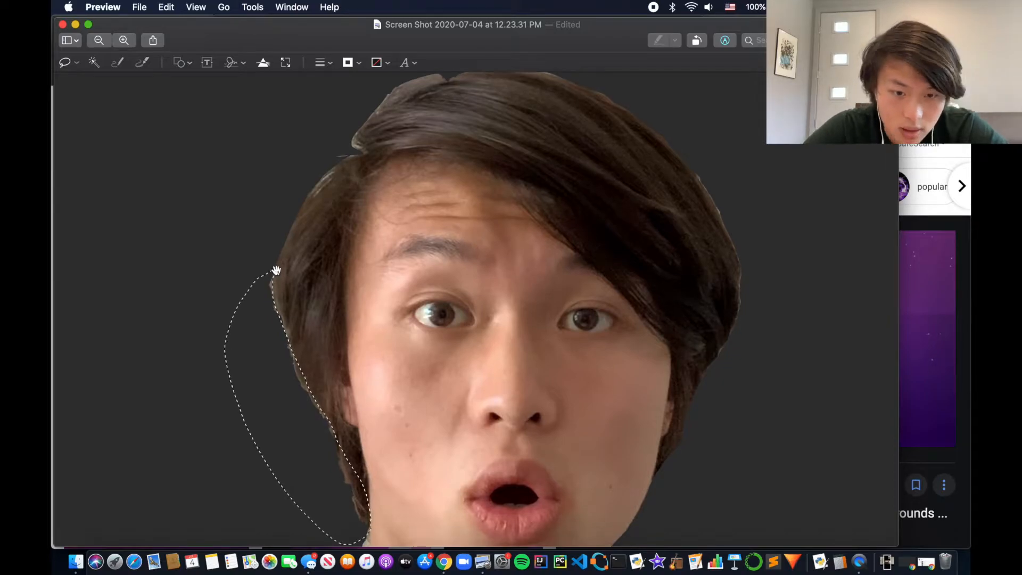
key("Delete")
left_click_drag(368, 115, 364, 125)
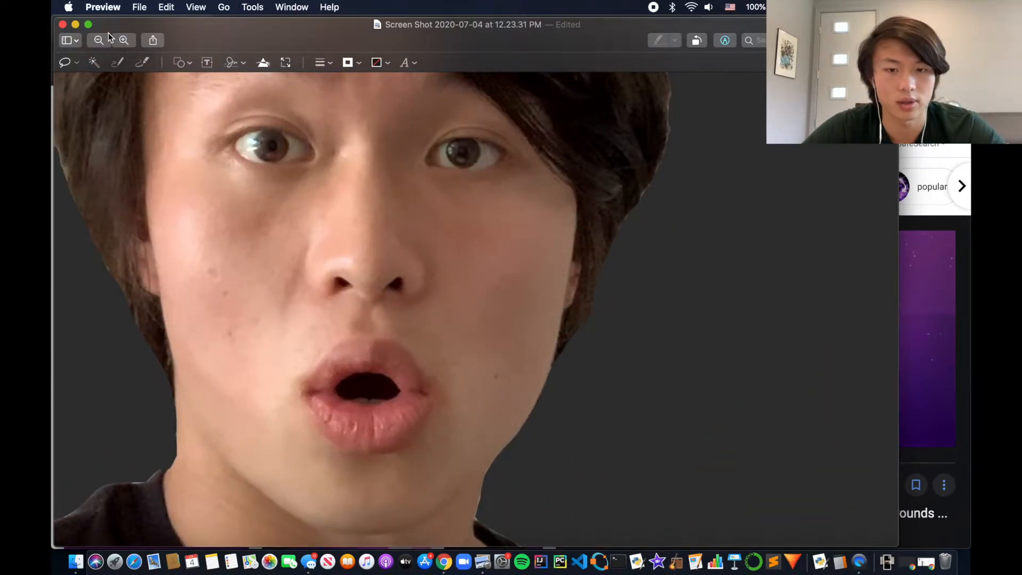
Save the cleaned-up cut-out and close the image.
left_click(100, 40)
left_click(100, 40)
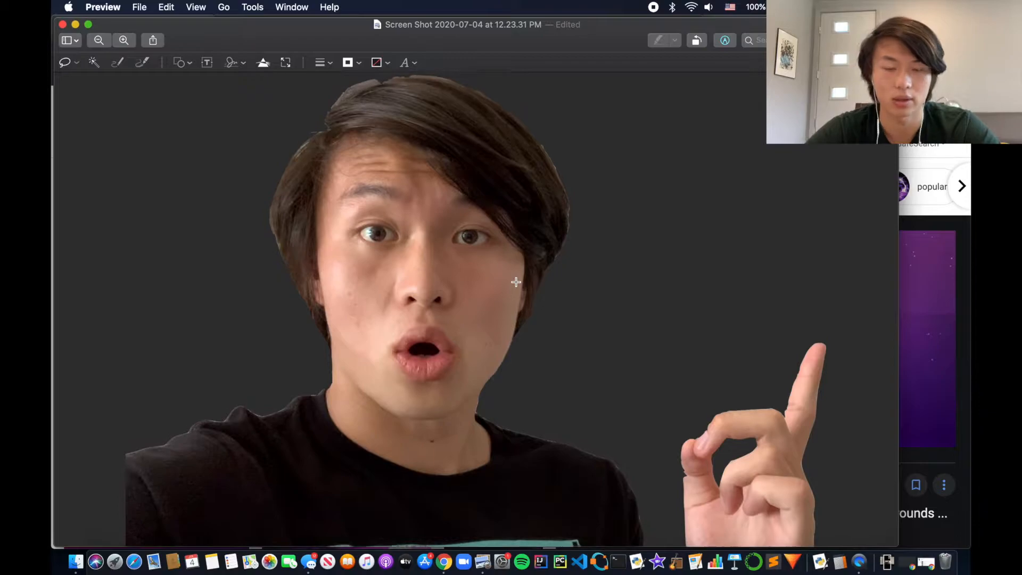
key("super+s")
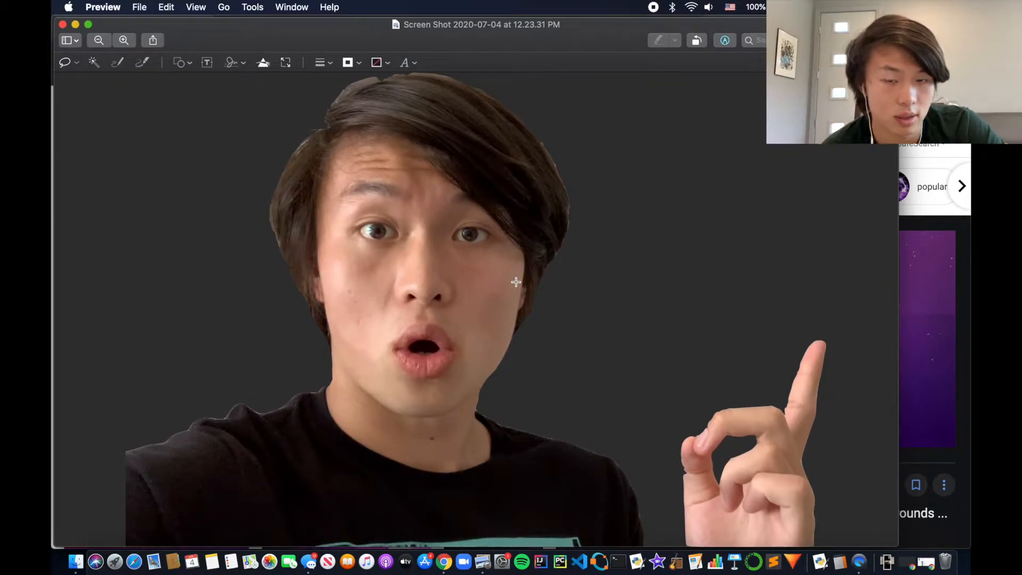
left_click(62, 25)
Switch to Pixlr in Chrome, launch the advanced Pixlr E editor and open the cut-out screenshot from the Desktop.
left_click(770, 150)
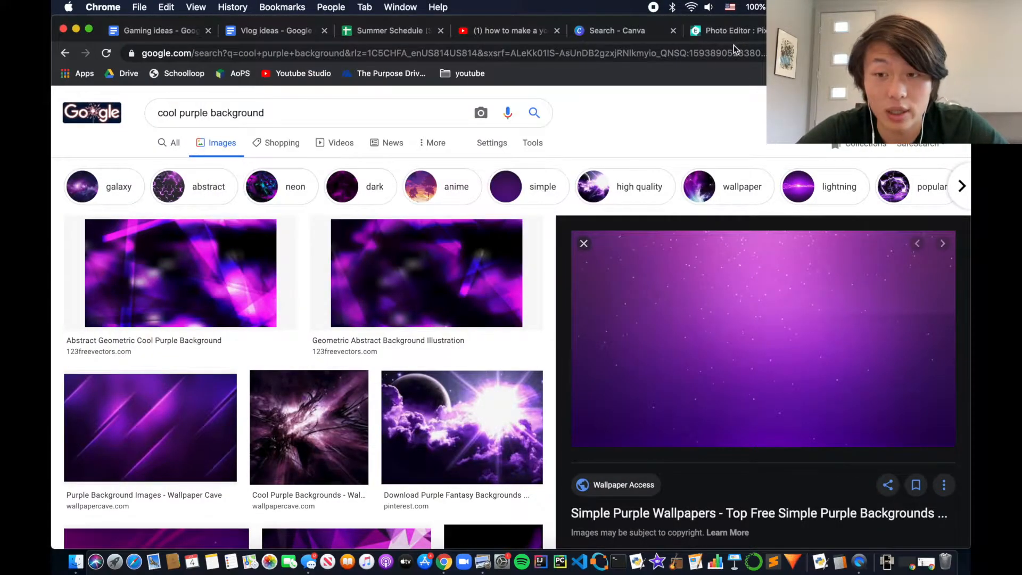
left_click(735, 32)
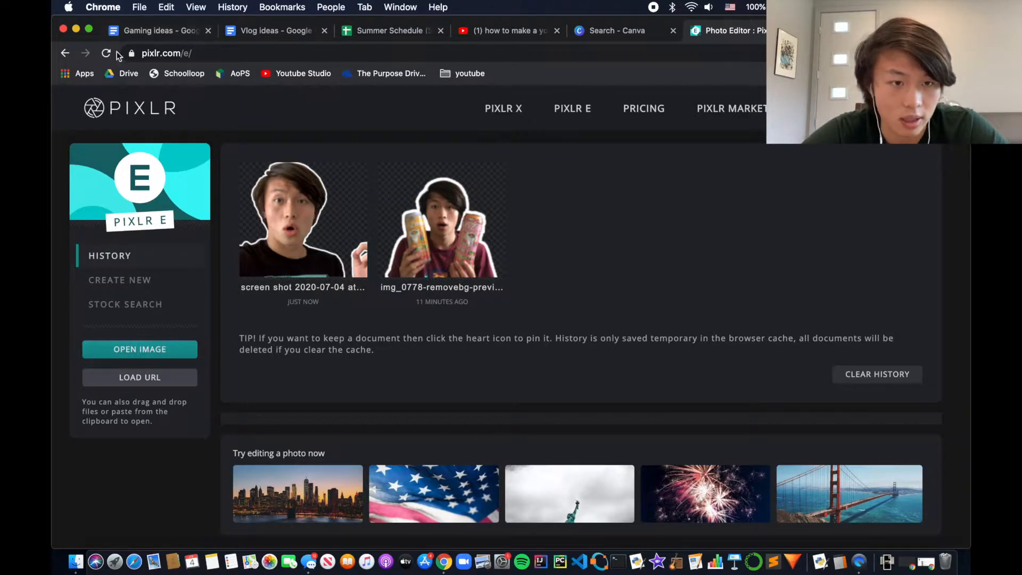
left_click(65, 53)
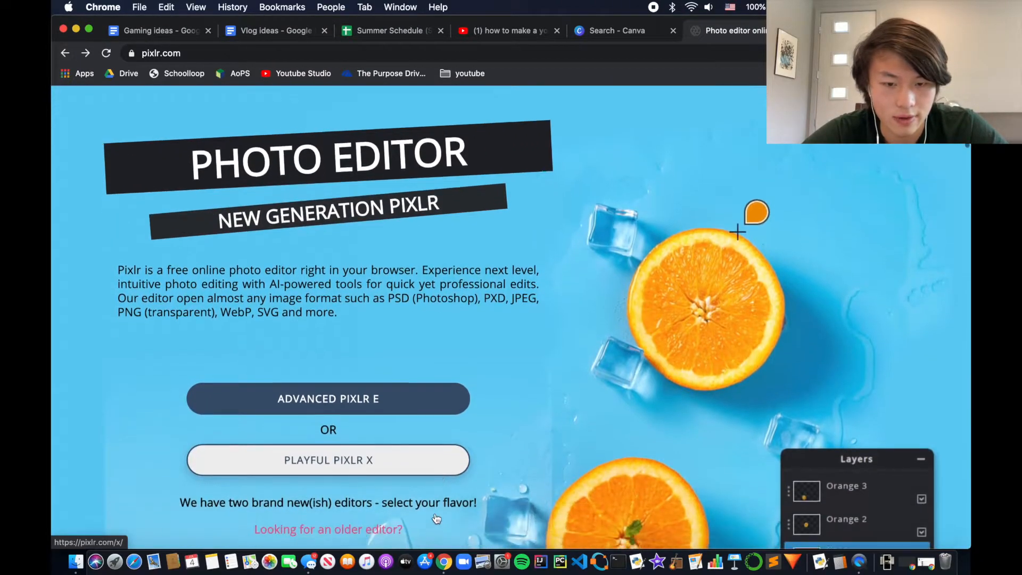
left_click(383, 405)
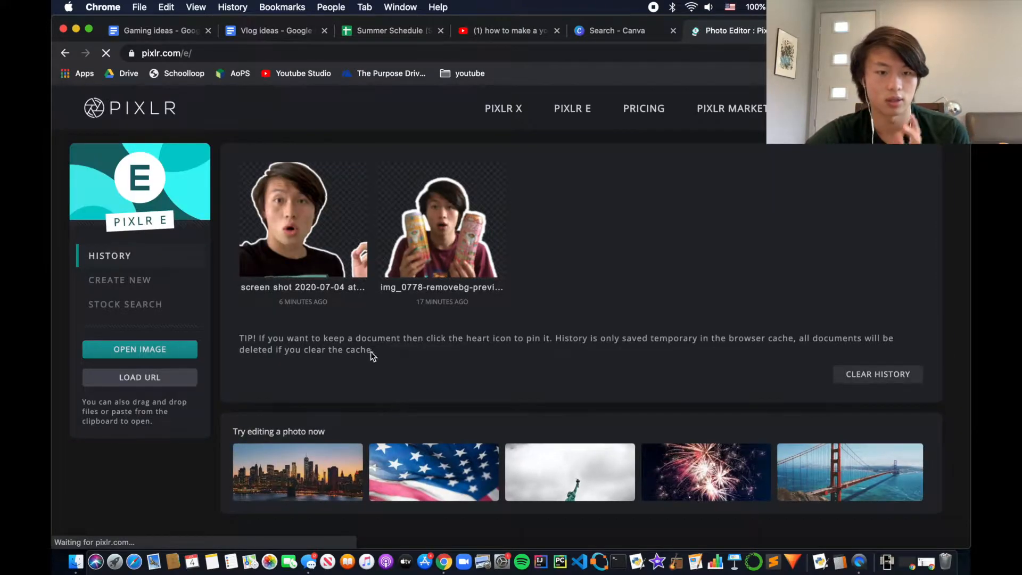
left_click(160, 354)
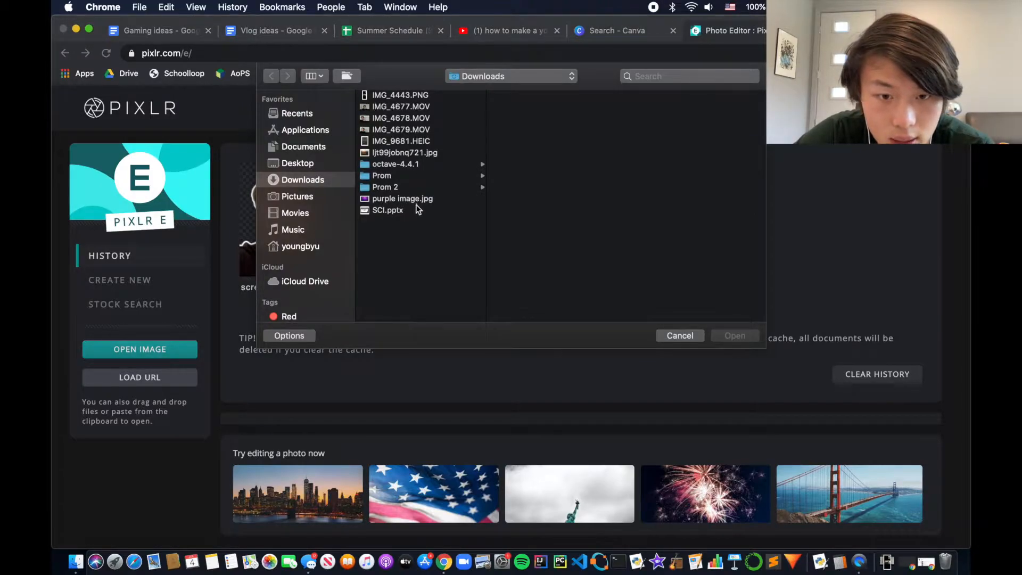
left_click(316, 164)
double_click(412, 104)
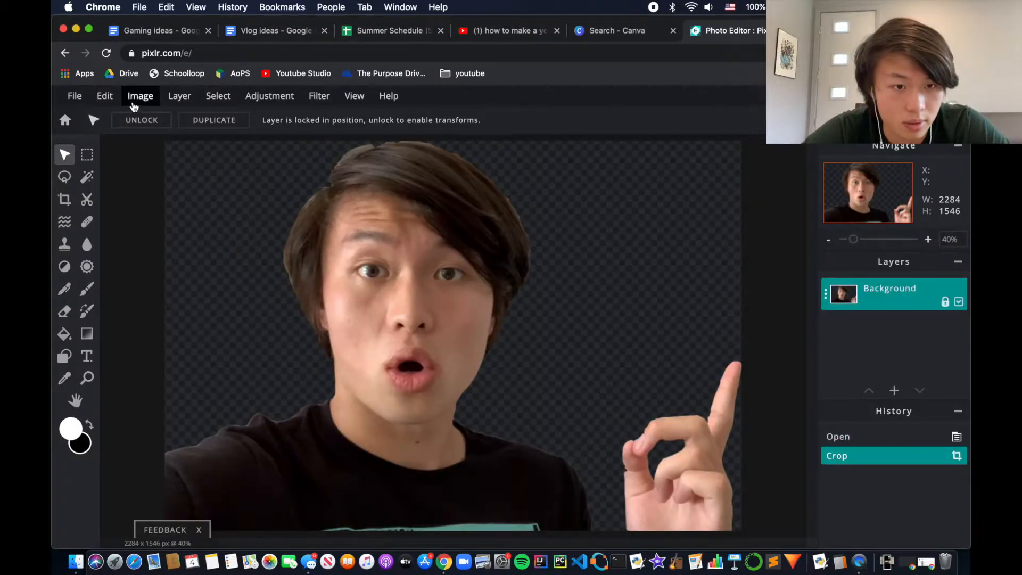
Resize the canvas around the cut-out to 2450 px wide and 1750 px high.
left_click(110, 100)
mouse_move(138, 98)
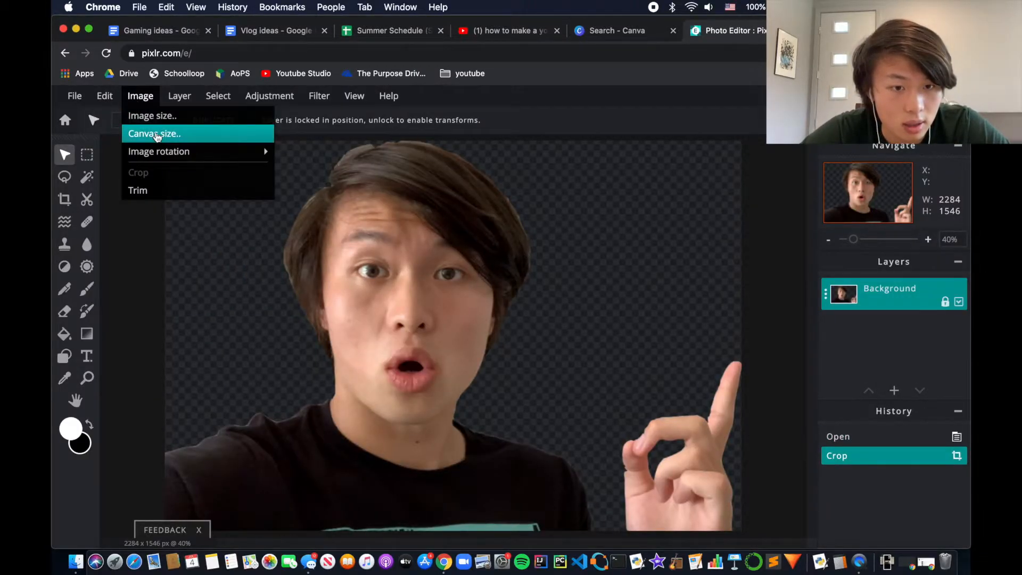
left_click(157, 135)
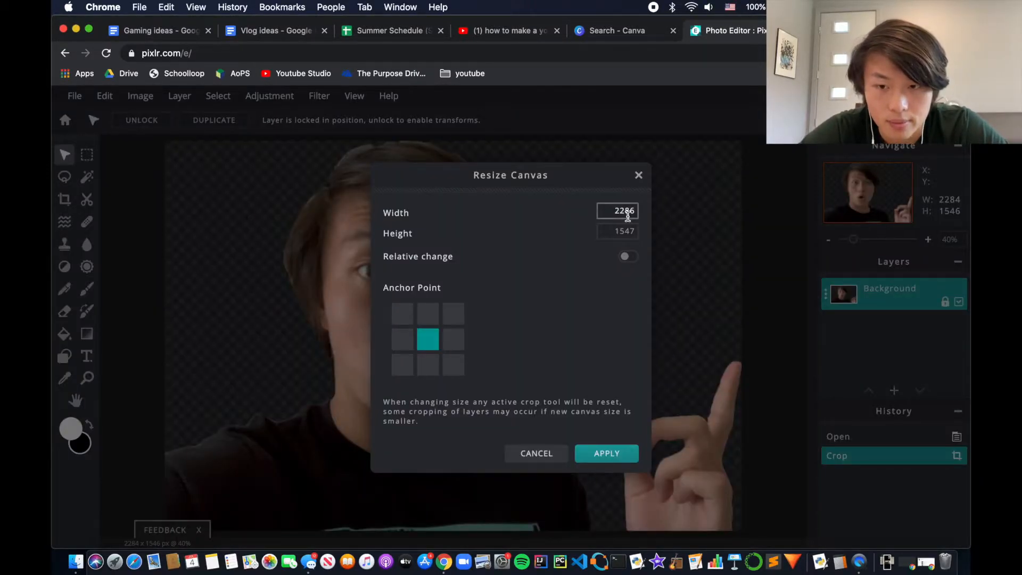
double_click(614, 214)
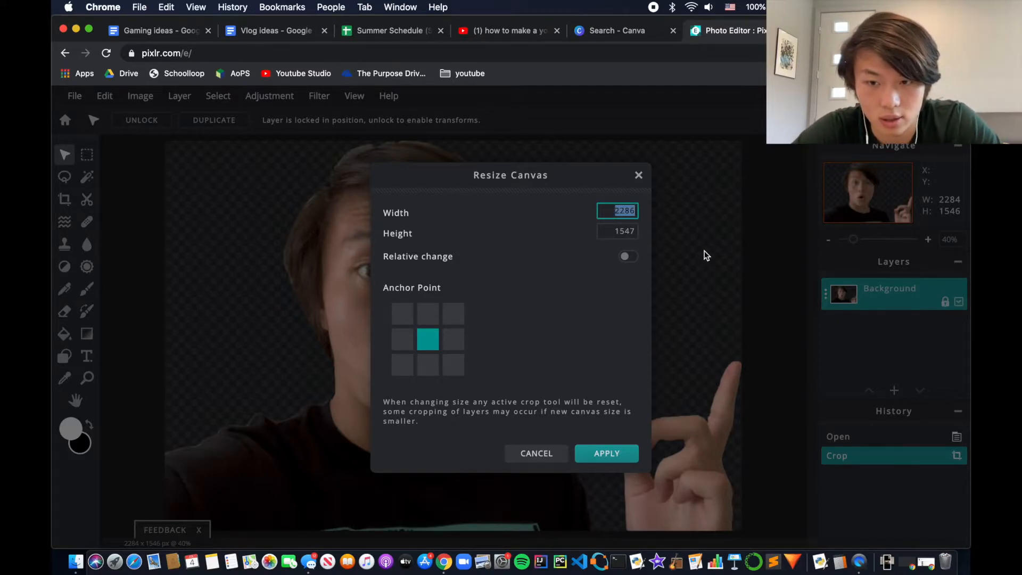
type("2450")
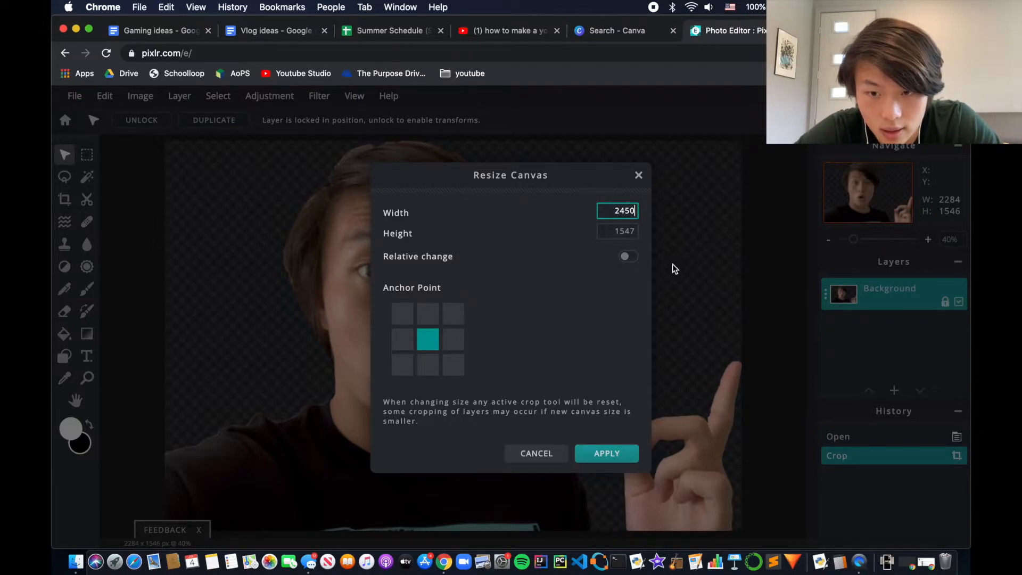
key("Tab")
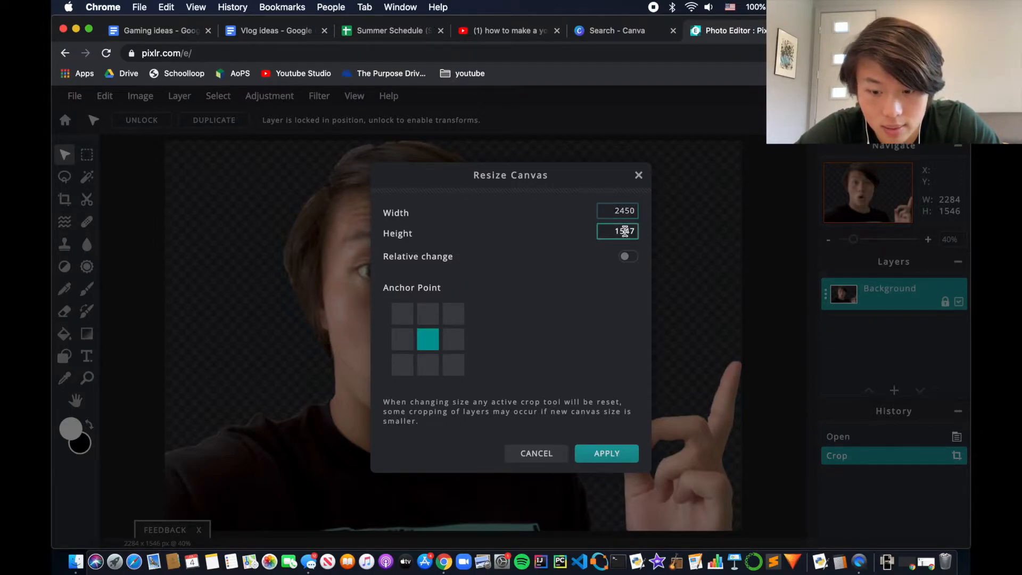
type("17")
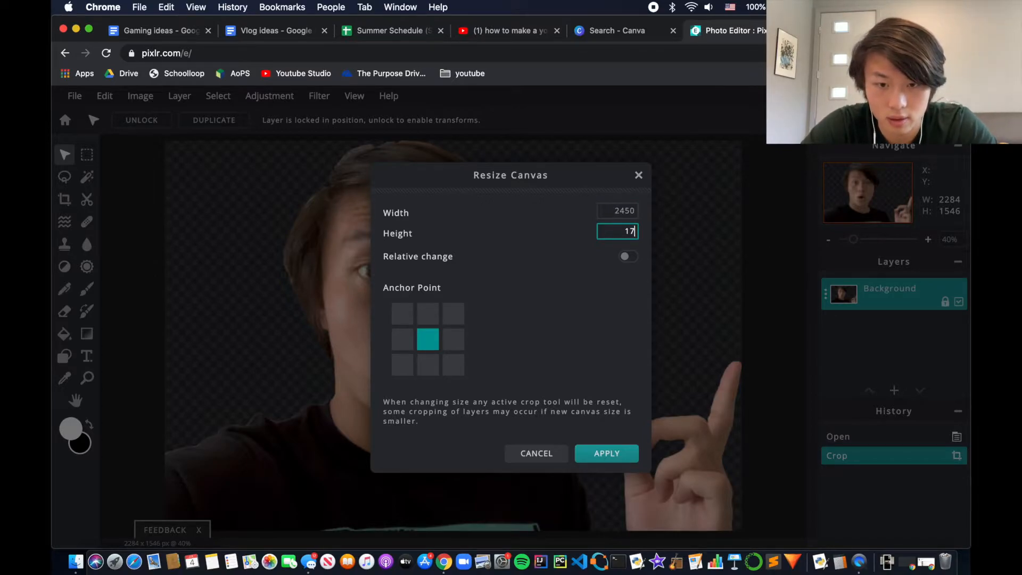
key("Return")
Apply a white Outer glow filter with a size of 20 px around the cut-out.
scroll(690, 307, "down", 5)
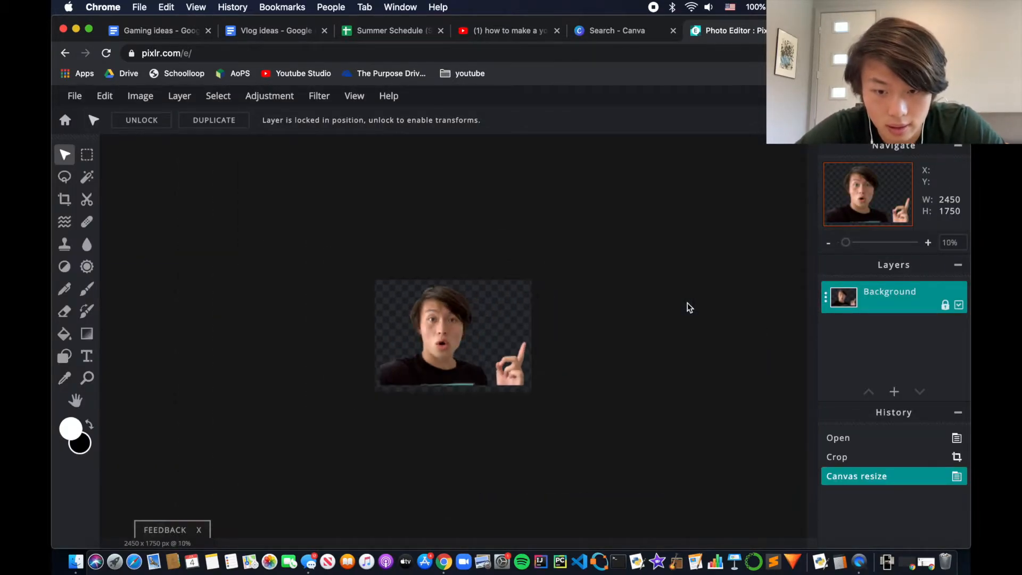
scroll(689, 308, "up", 6)
scroll(689, 307, "down", 3)
scroll(689, 308, "up", 3)
scroll(689, 308, "down", 4)
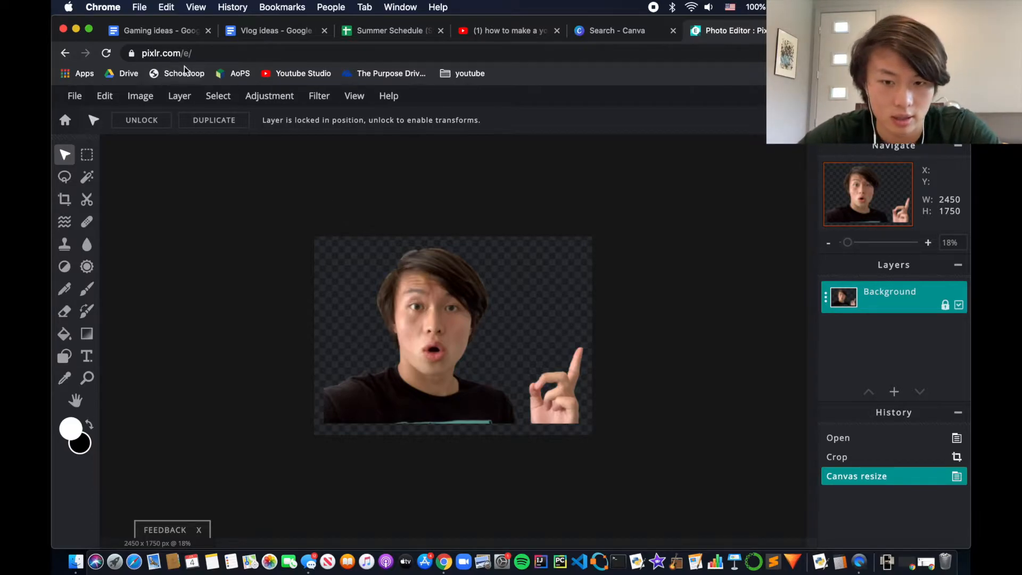
scroll(306, 228, "up", 2)
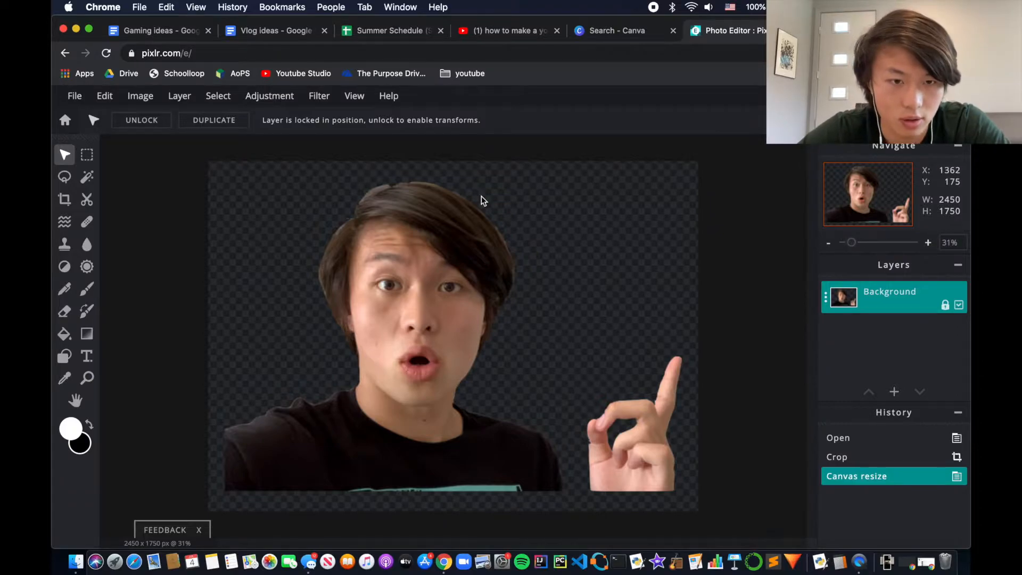
left_click(291, 99)
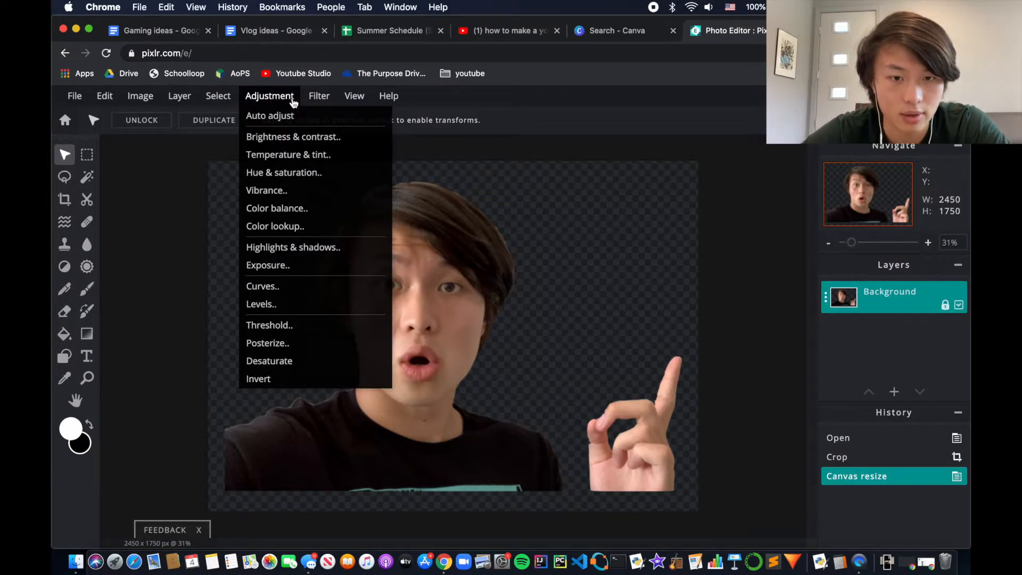
mouse_move(315, 107)
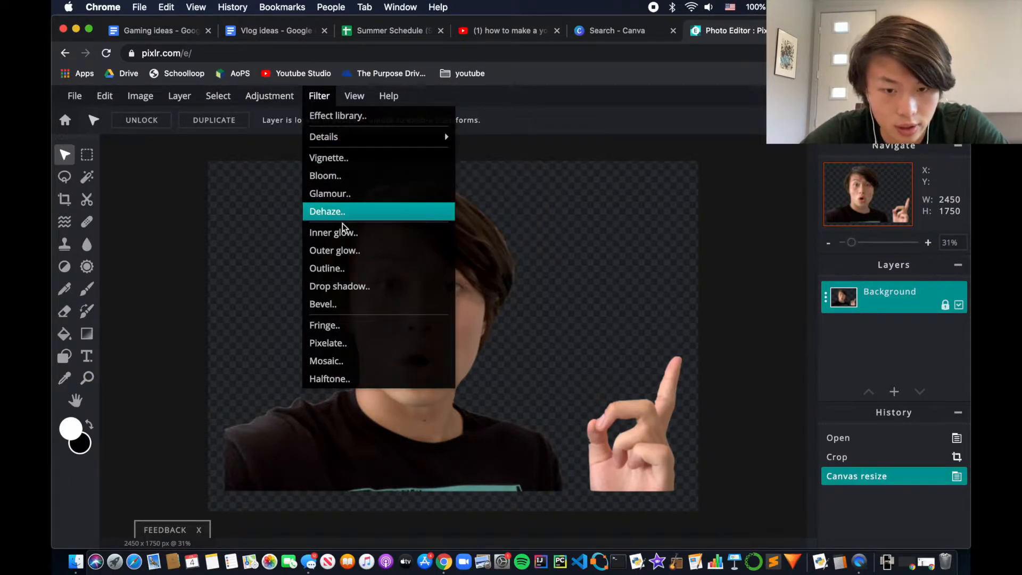
left_click(349, 249)
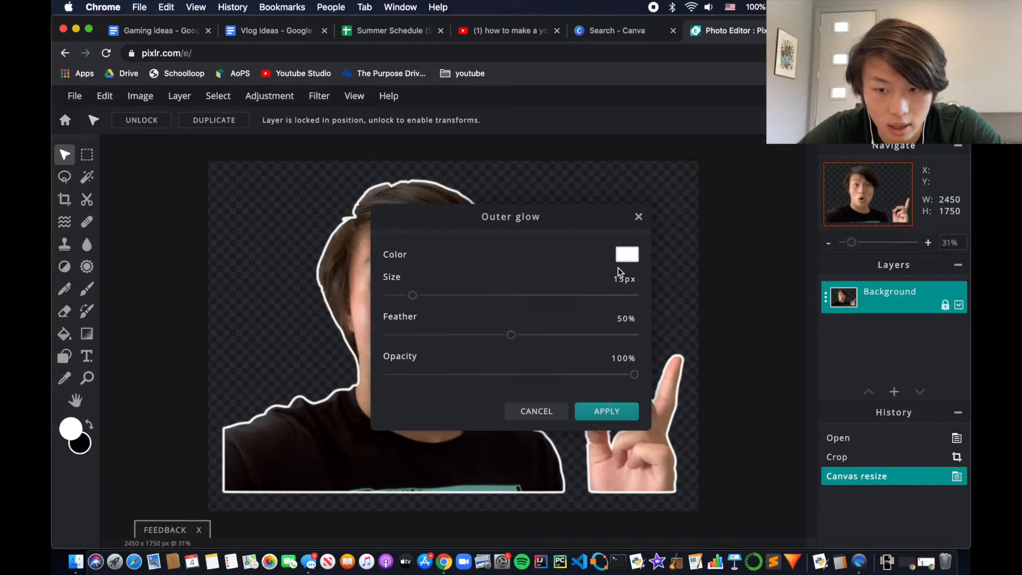
type("20")
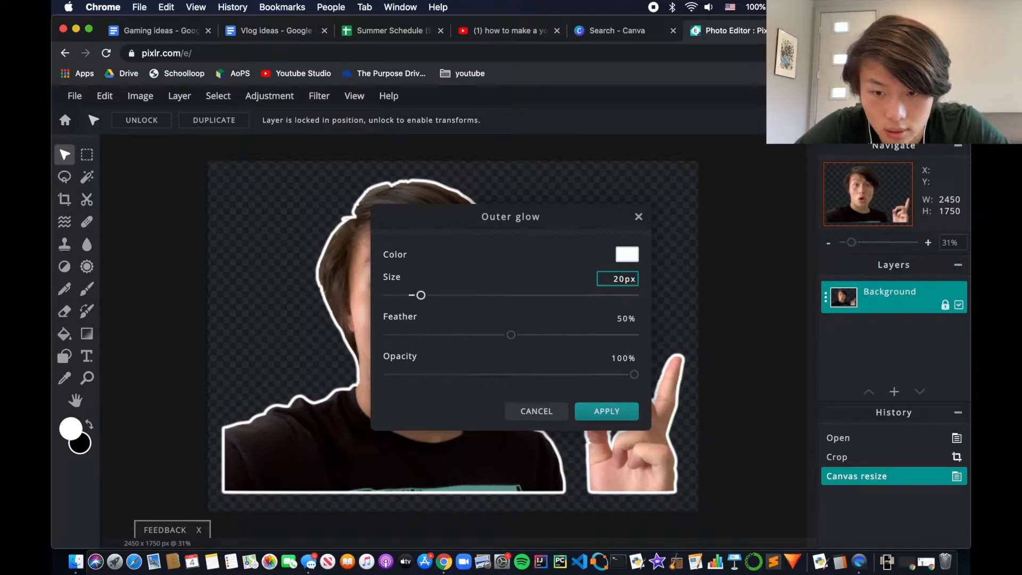
key("Return")
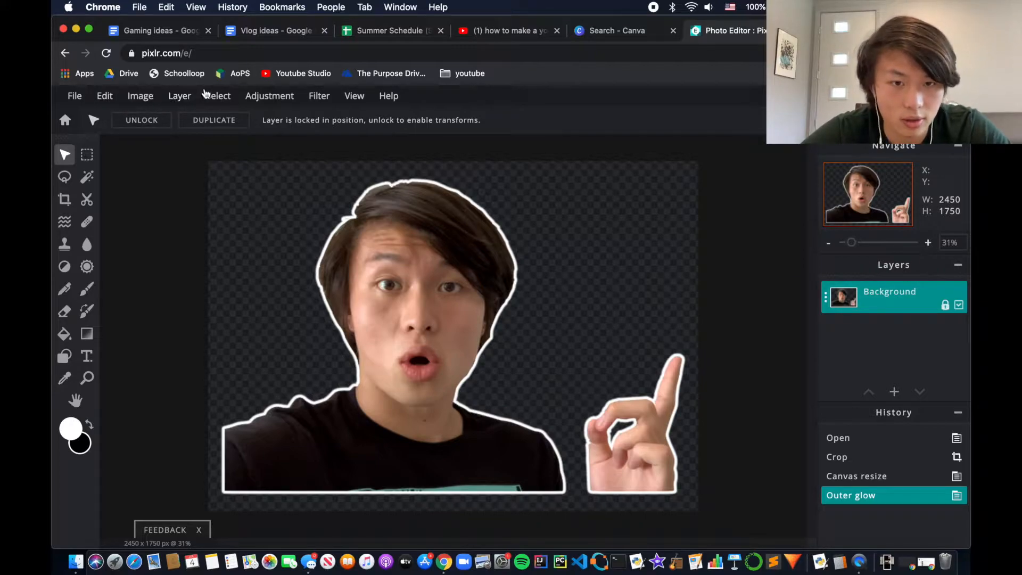
Thicken the white outline with another Outer glow of 5 px size, 0% feather and 100% opacity.
left_click(316, 99)
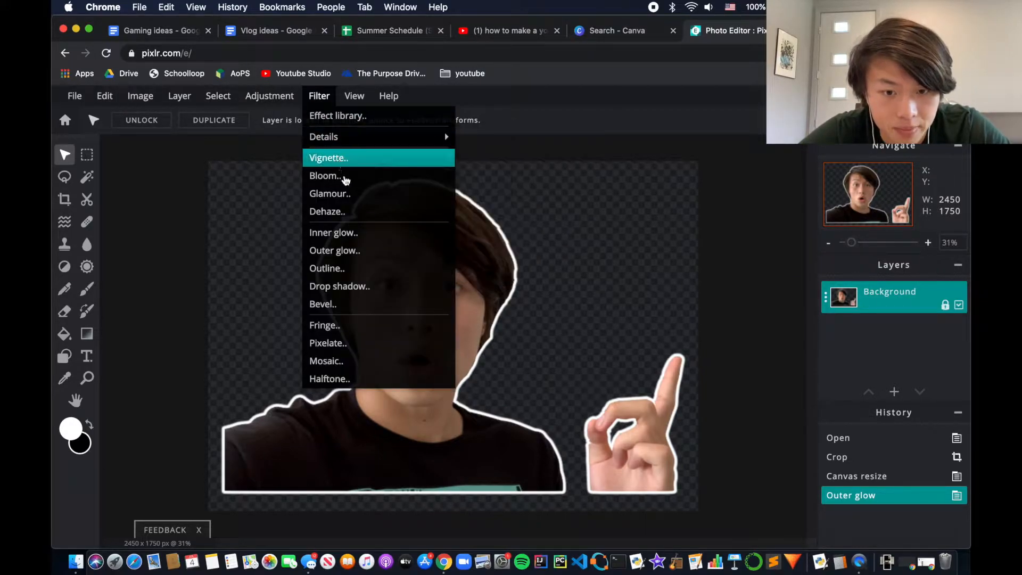
left_click(363, 255)
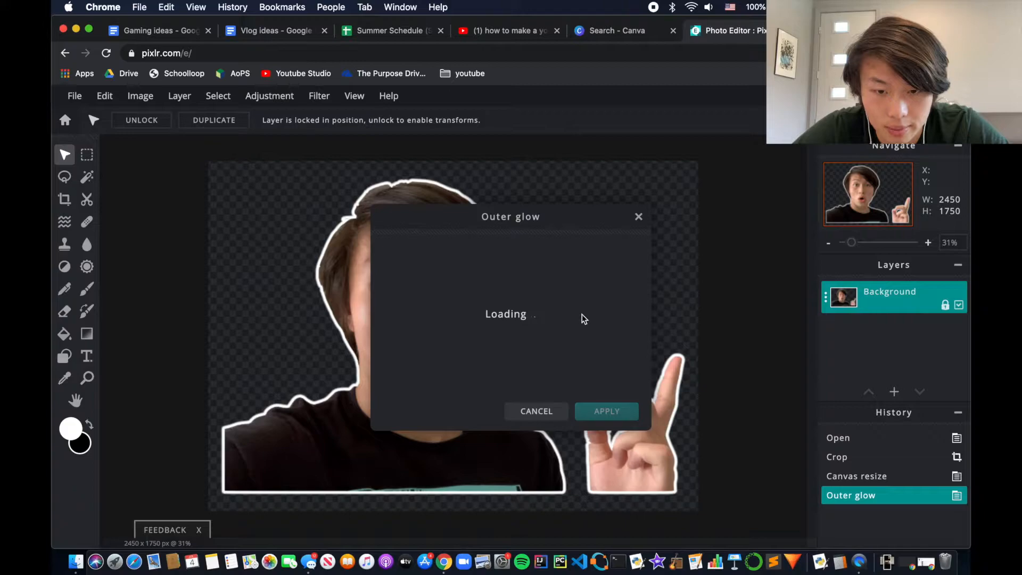
mouse_move(414, 297)
left_mouse_down()
mouse_move(399, 297)
mouse_move(413, 300)
left_mouse_up()
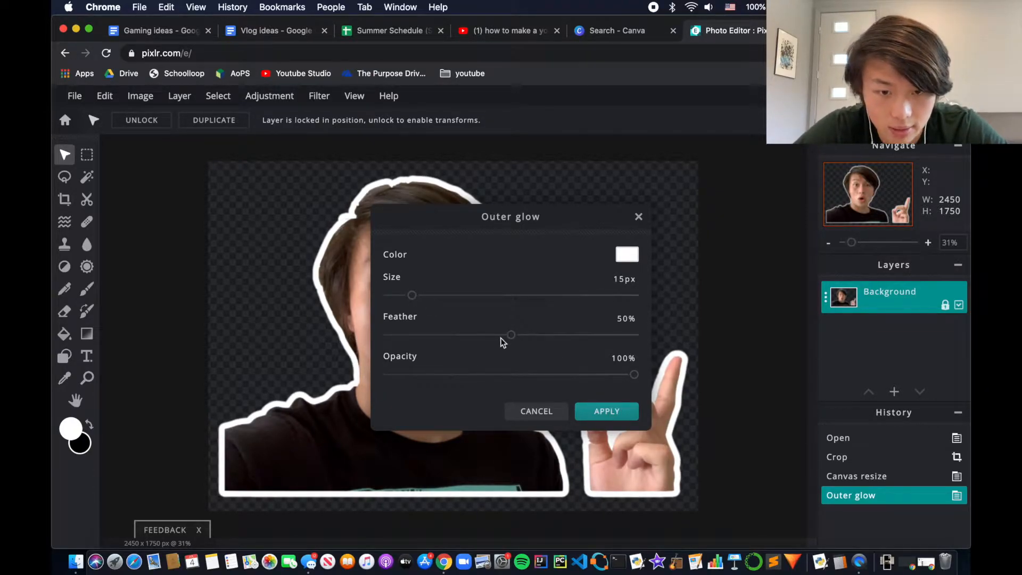
left_click_drag(501, 340, 366, 340)
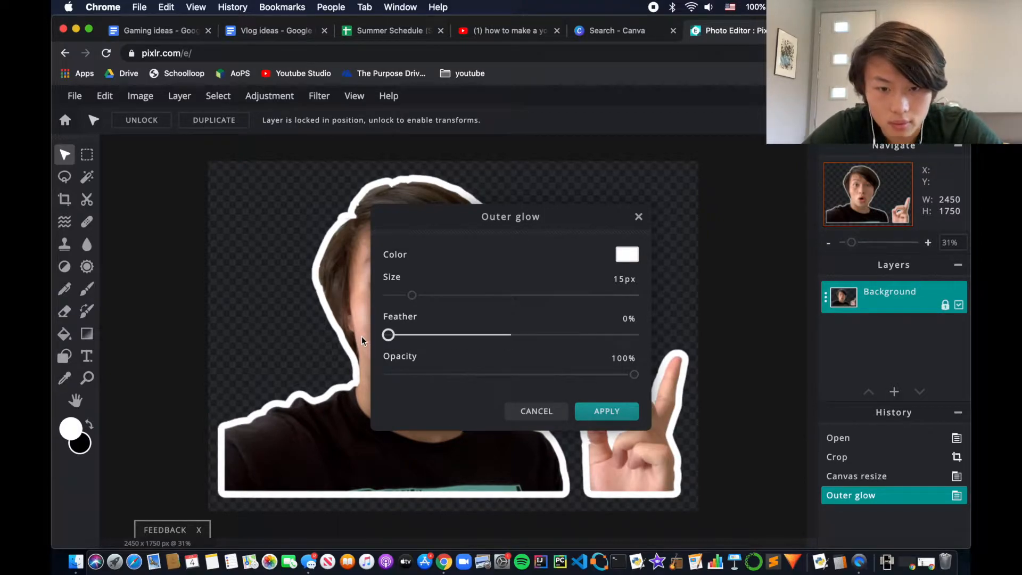
left_click_drag(411, 297, 399, 303)
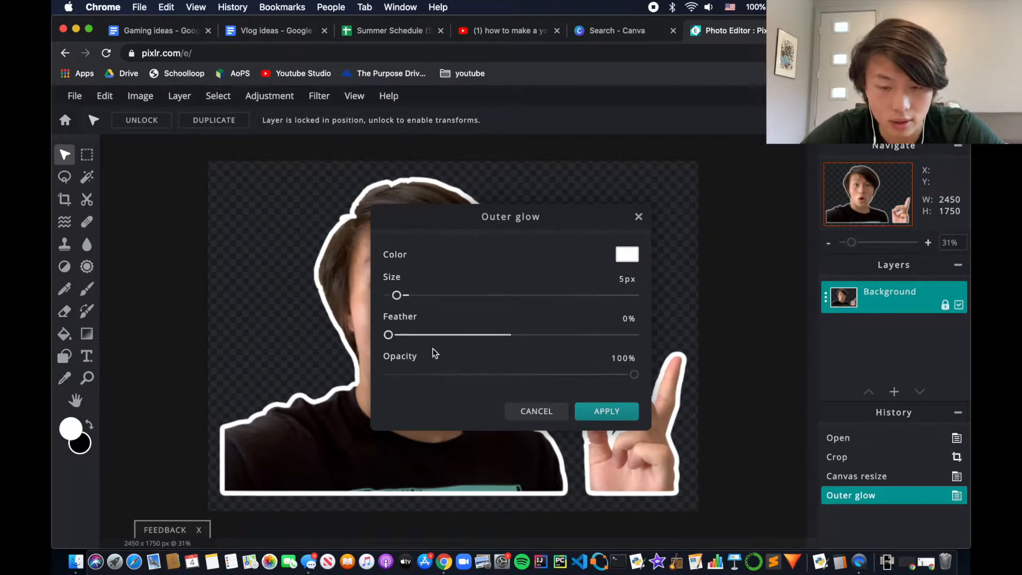
left_click_drag(390, 338, 319, 347)
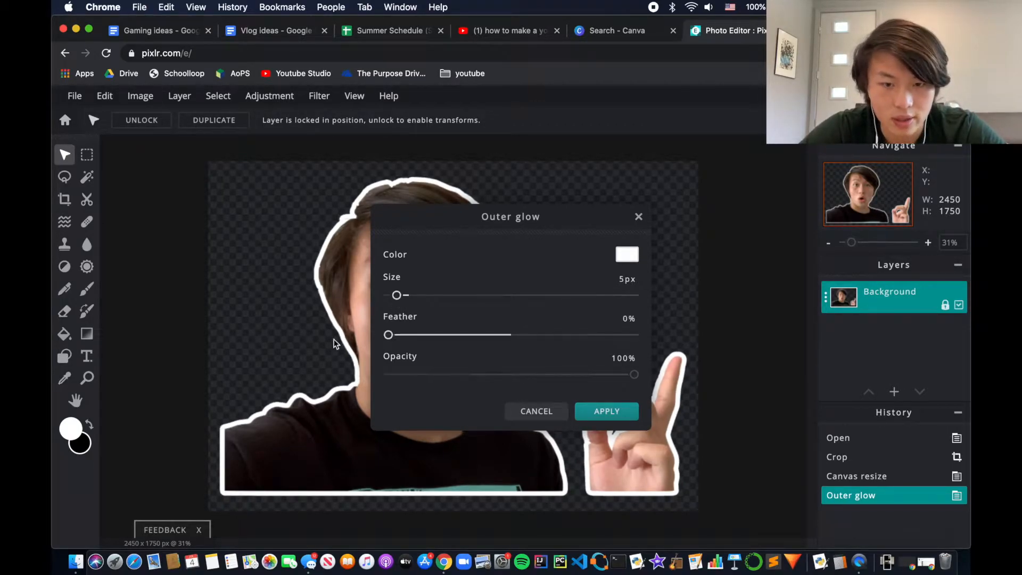
left_click_drag(390, 335, 499, 335)
left_click_drag(561, 342, 333, 327)
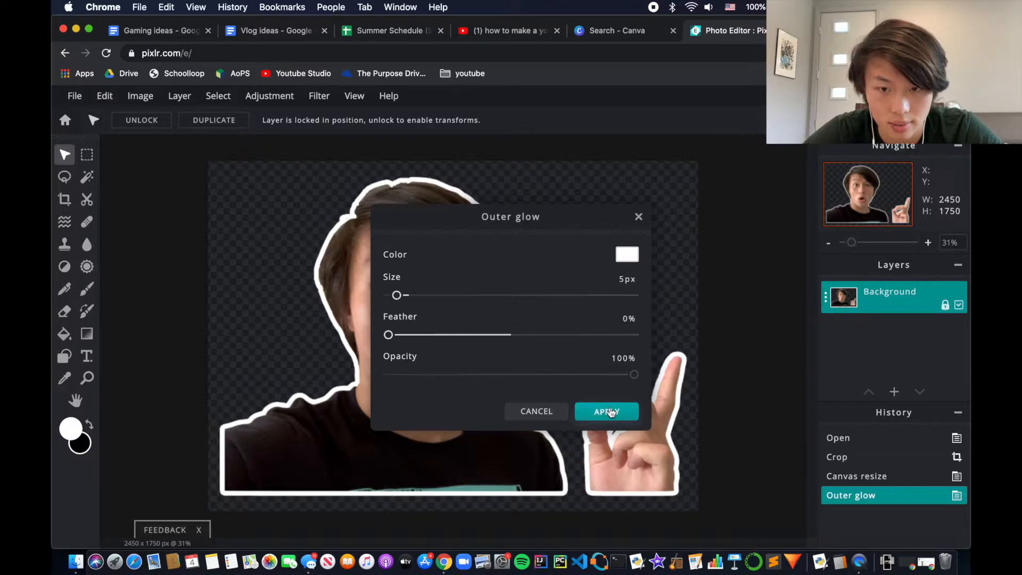
left_click(607, 412)
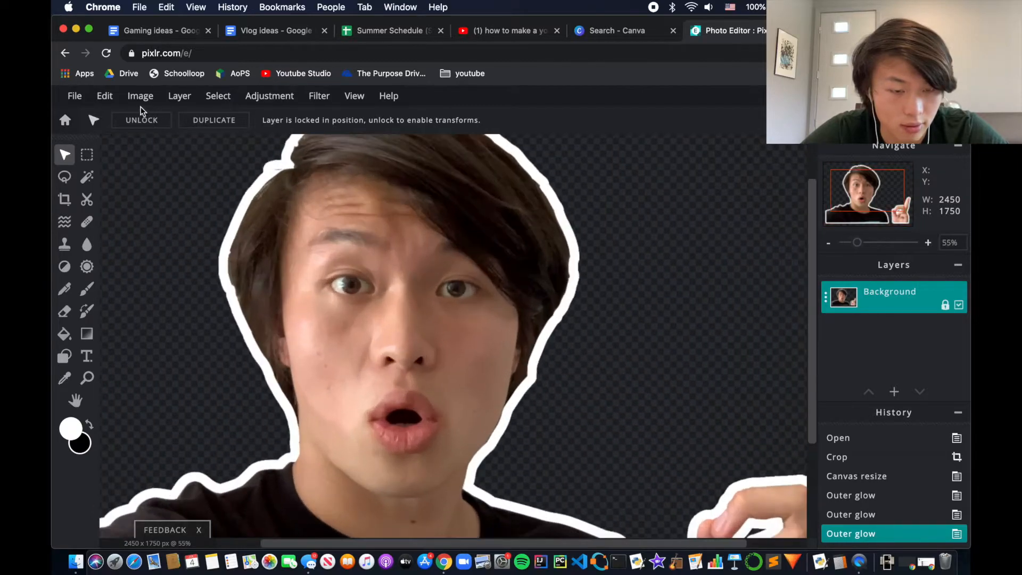
Save the outlined cut-out as a PNG named "me" and download it.
left_click(74, 96)
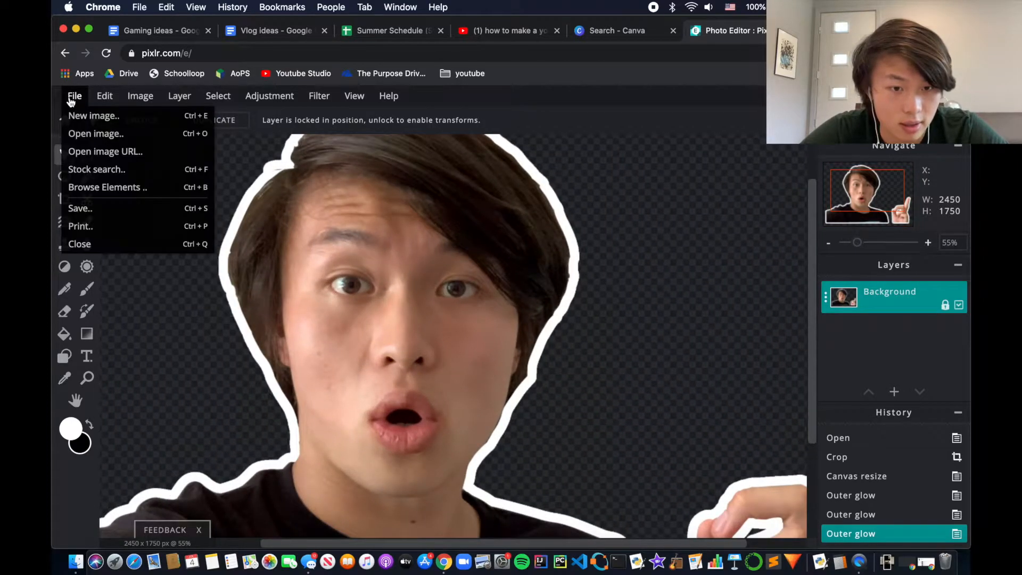
left_click(114, 209)
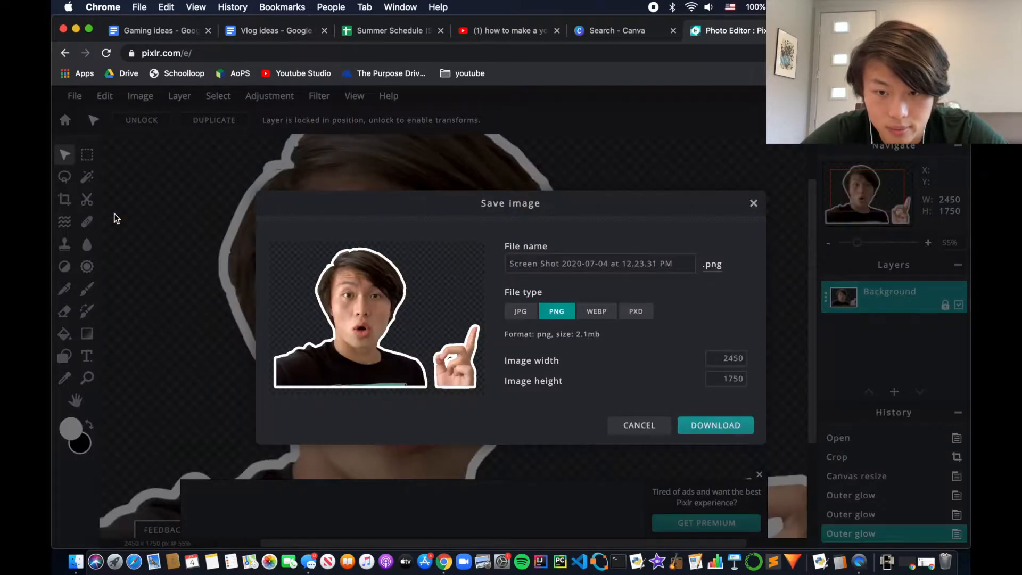
left_click(607, 269)
key("super+a")
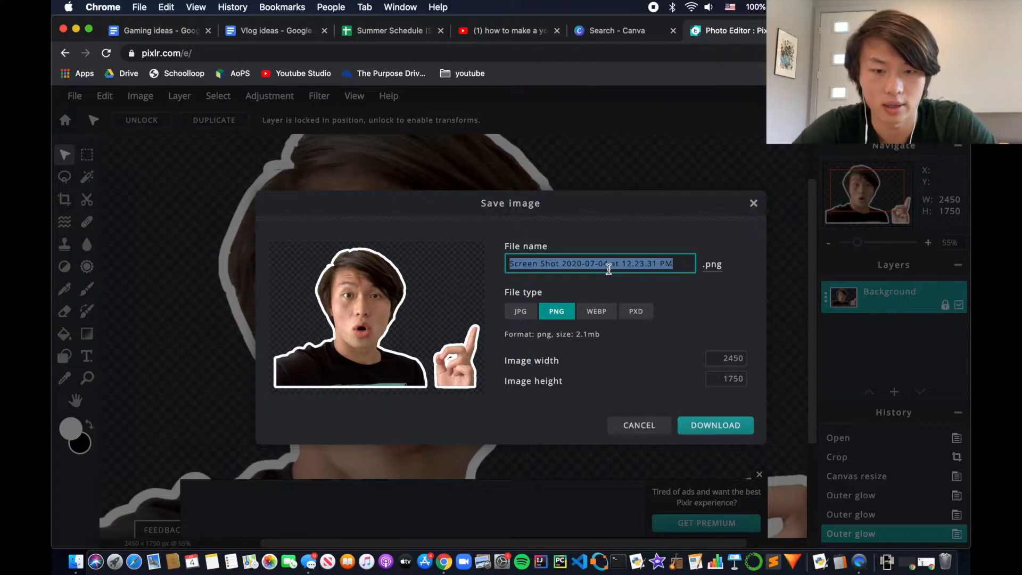
type("s")
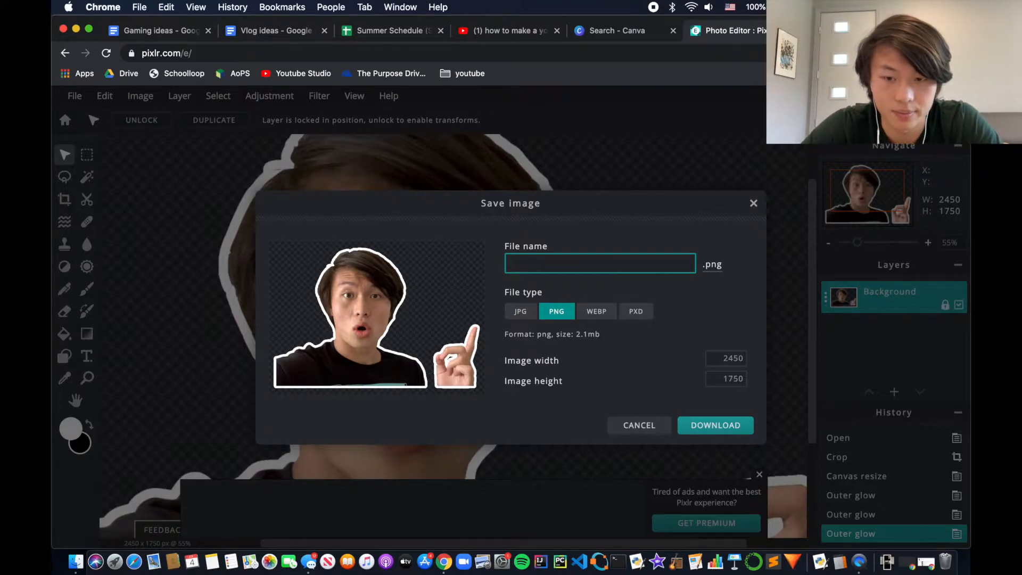
type("me")
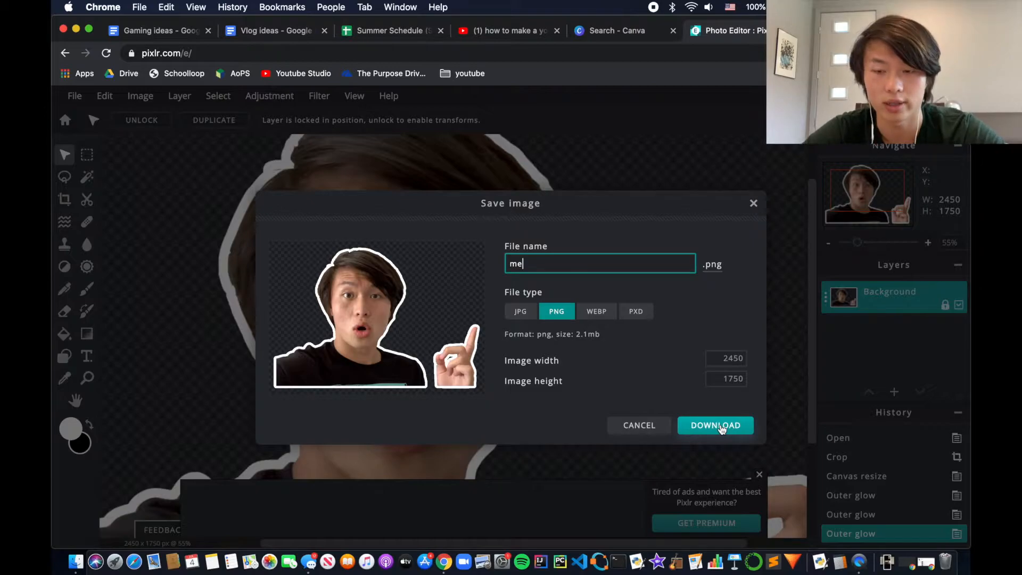
left_click(716, 426)
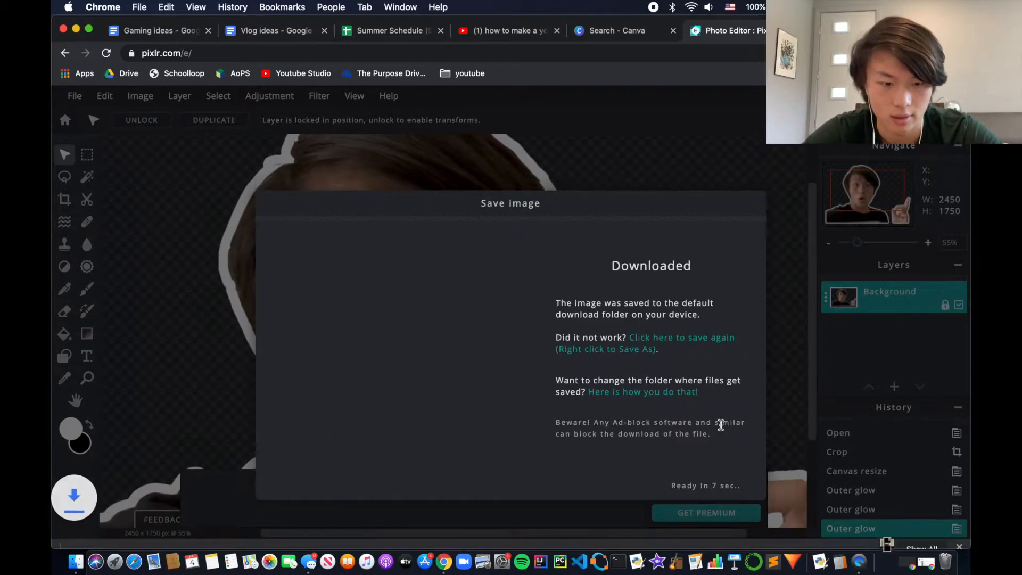
Close the photo editor, switch to Canva, search for YouTube Thumbnail templates and start a blank design.
key("super+w")
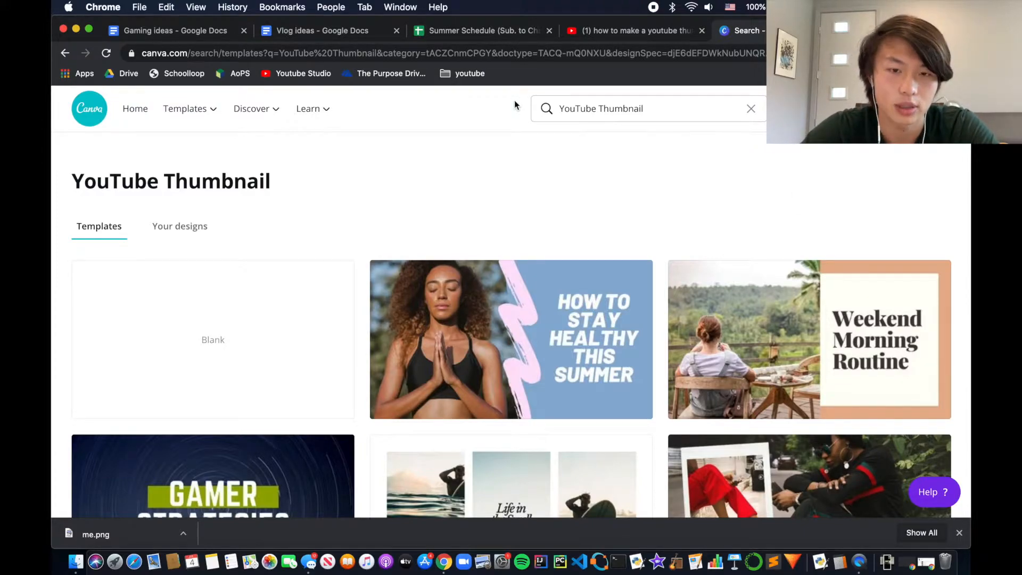
left_click_drag(560, 109, 643, 109)
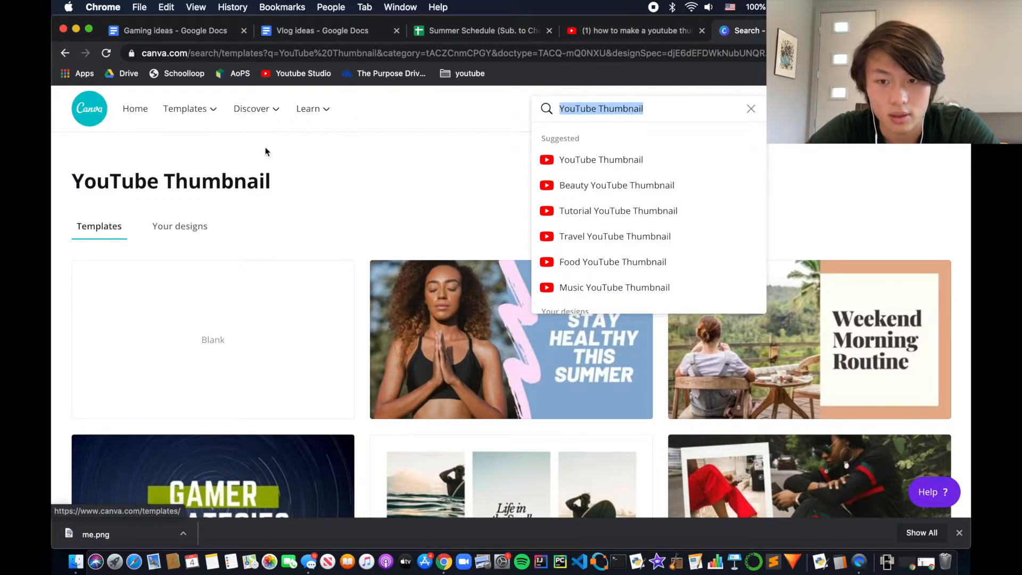
left_click(298, 159)
left_click(683, 114)
left_click(586, 110)
left_click(590, 159)
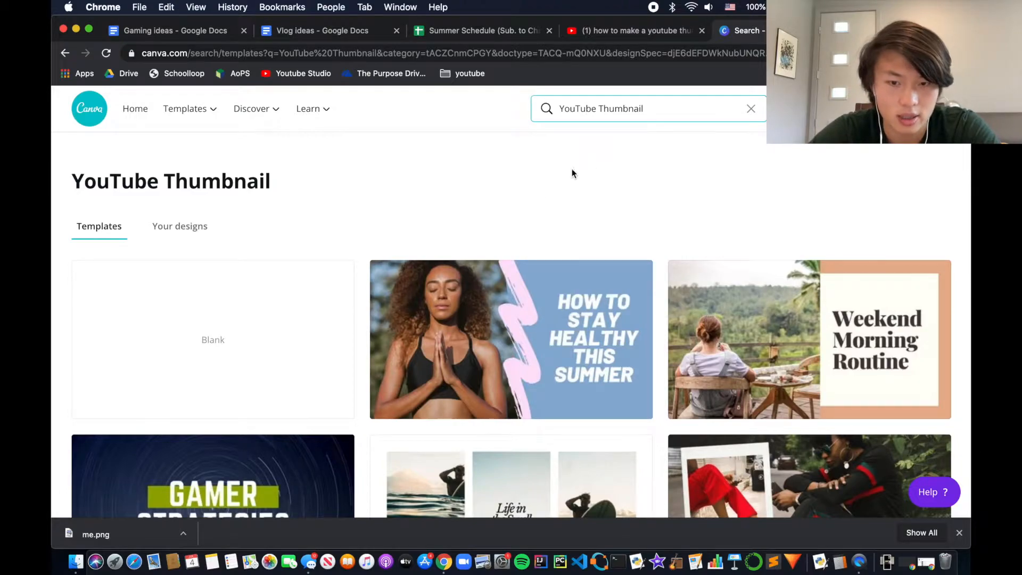
left_click(252, 335)
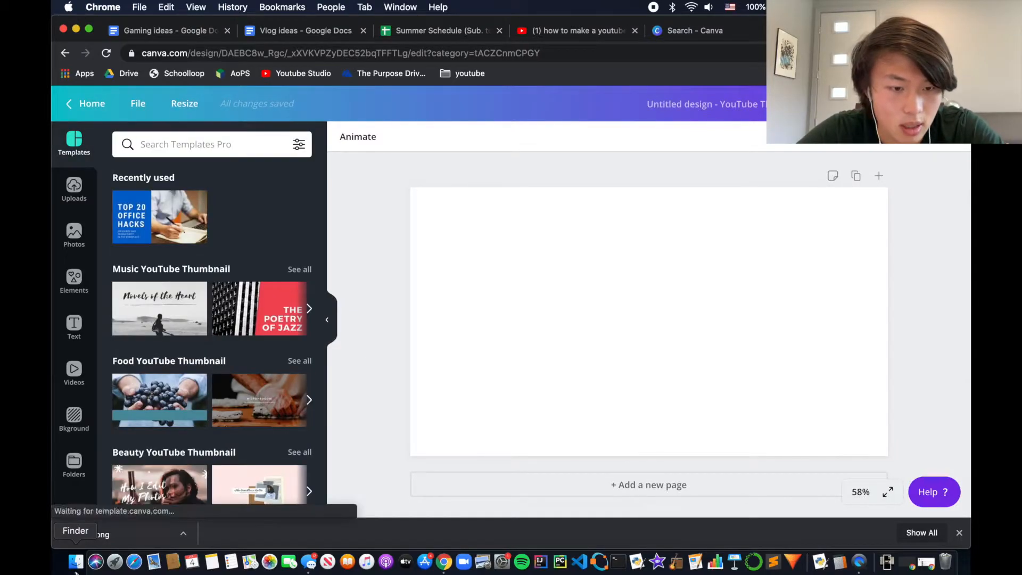
left_click(55, 320)
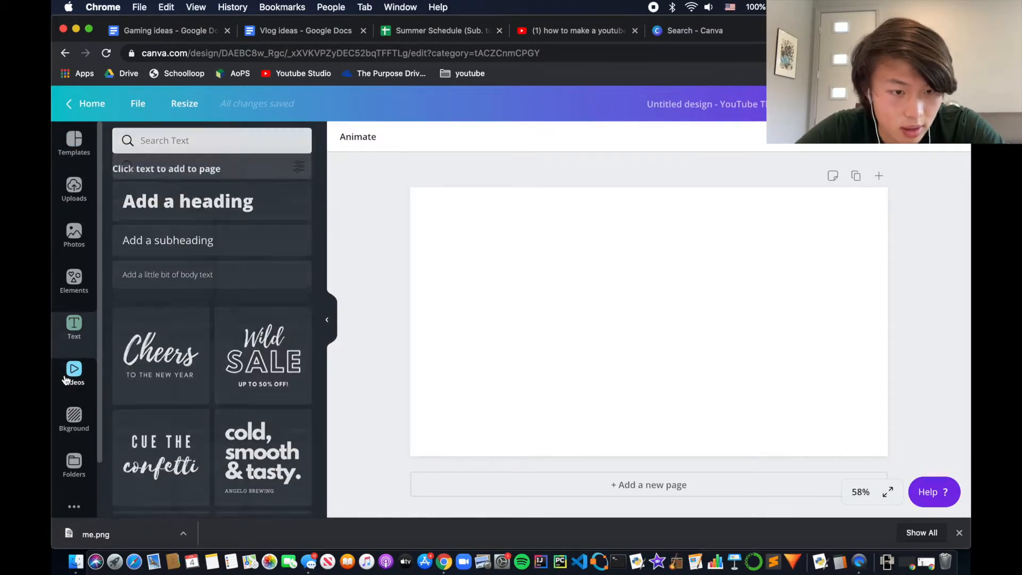
left_click(74, 371)
left_click(74, 142)
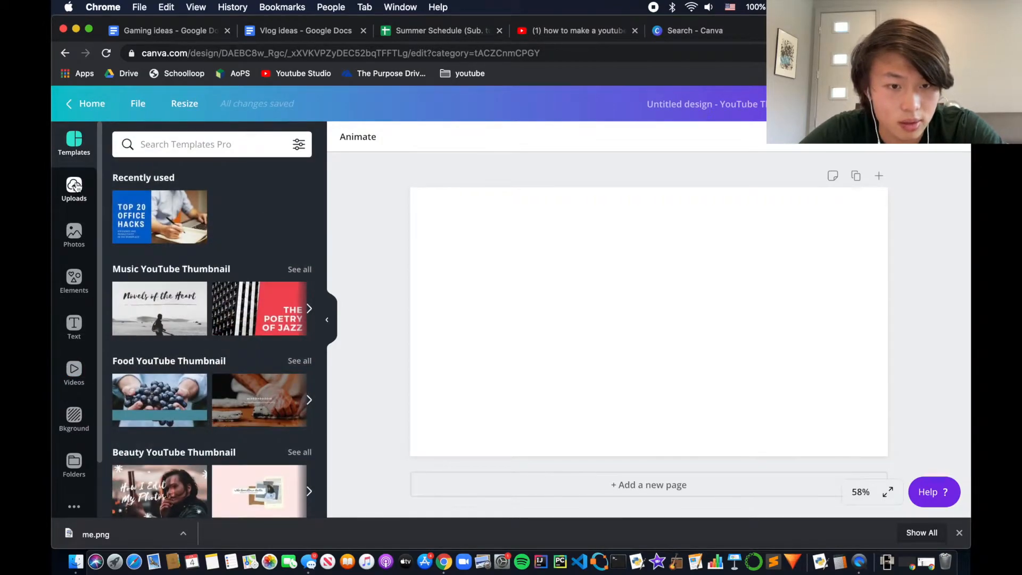
Upload purple image.jpg from the Downloads folder and the downloaded me.png to the image uploads.
left_click(74, 187)
left_click(222, 154)
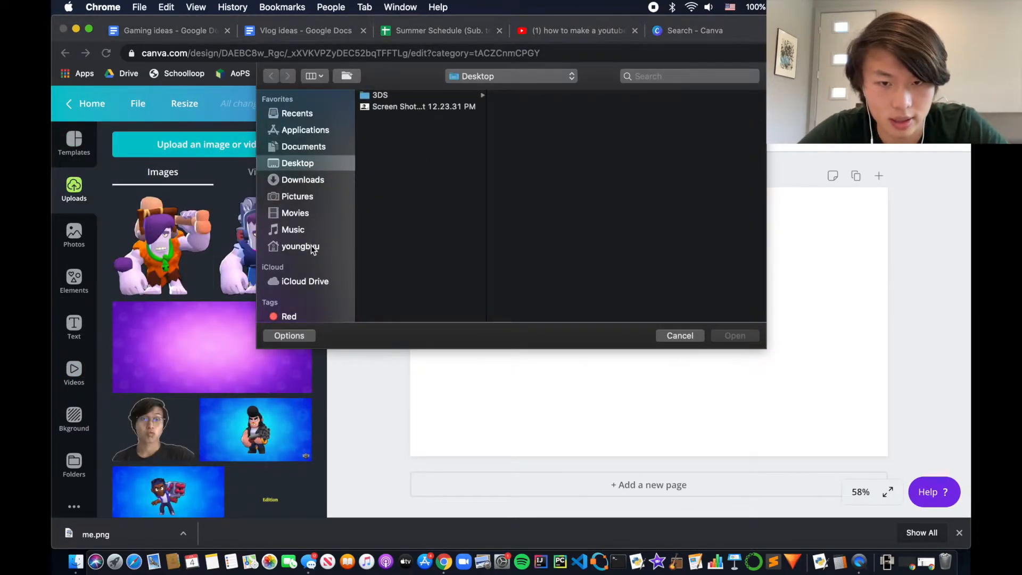
left_click(311, 245)
left_click(316, 198)
left_click(317, 181)
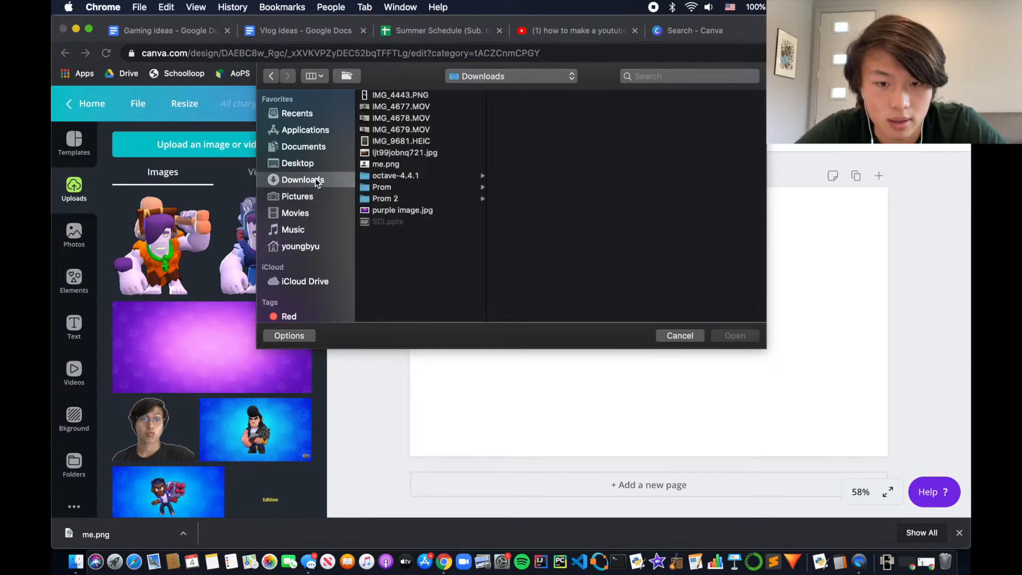
left_click(388, 211)
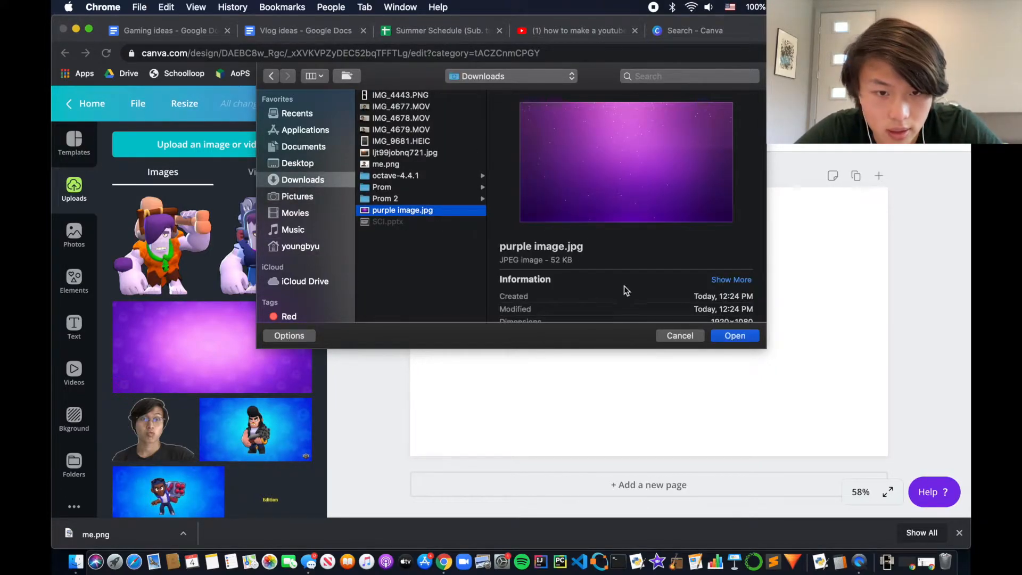
left_click(729, 337)
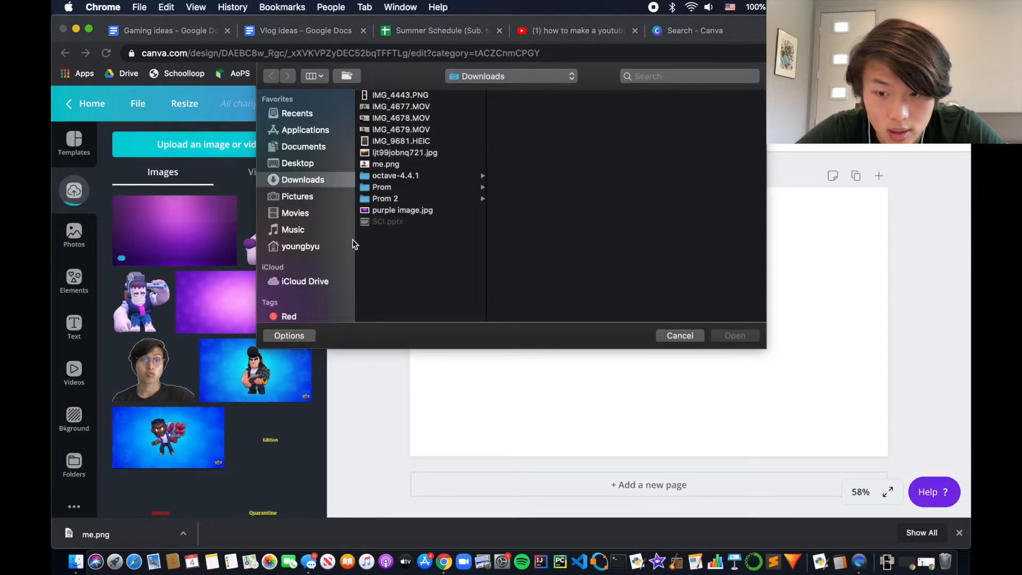
left_click(665, 338)
left_click_drag(116, 527, 154, 417)
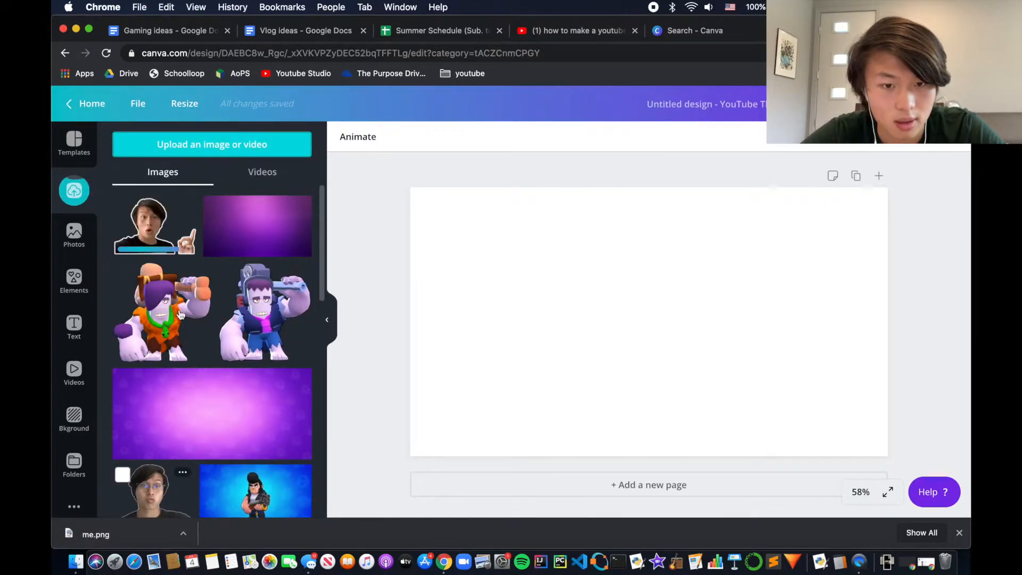
Add the uploaded dark purple image to the page and enlarge it to cover the whole thumbnail as the background.
left_click(249, 235)
left_click_drag(576, 277, 516, 239)
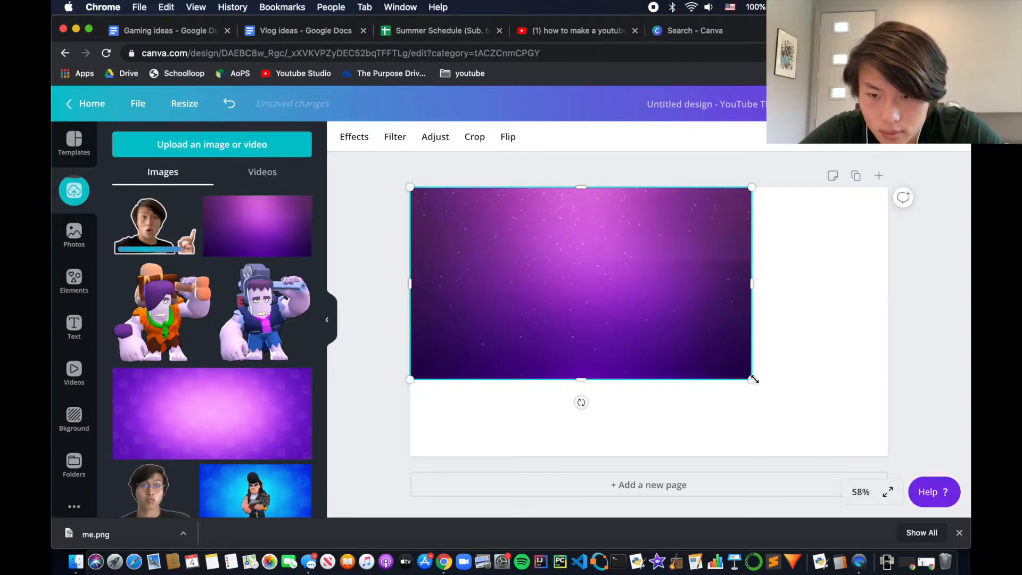
left_click_drag(797, 393, 896, 440)
left_click(626, 161)
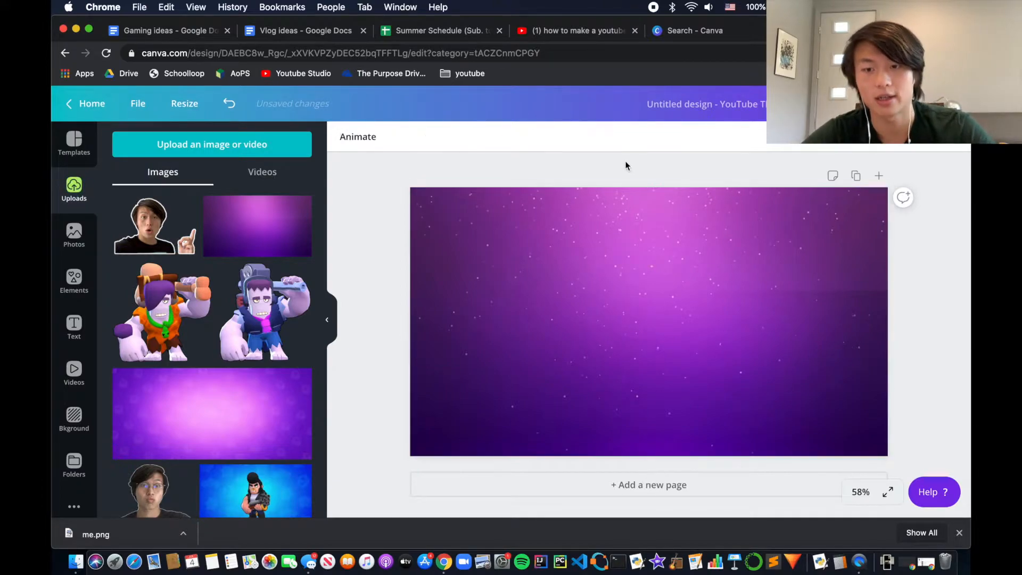
left_click(580, 252)
left_click(922, 333)
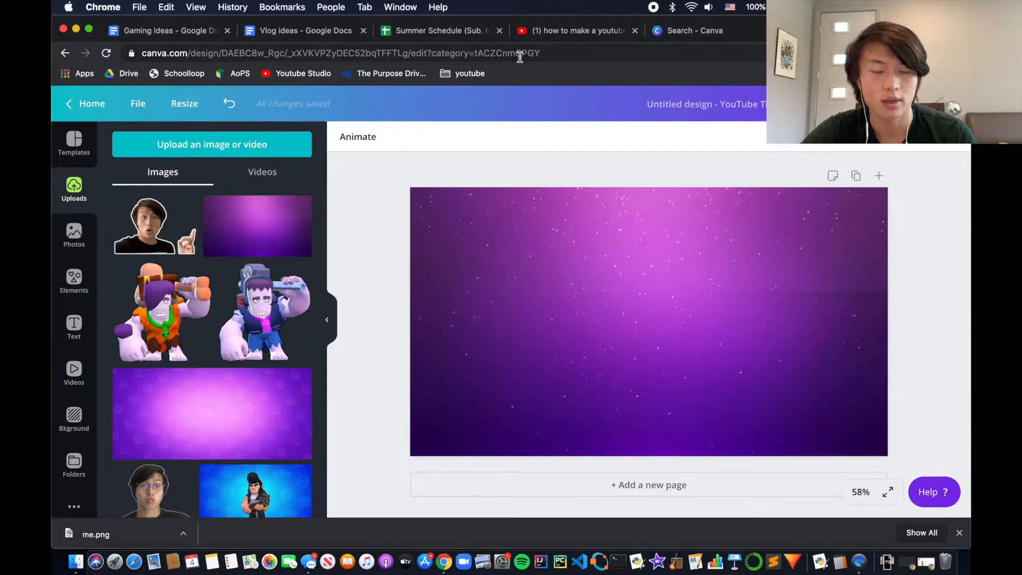
Place the outlined cut-out in the lower-left corner of the thumbnail and enlarge it slightly.
left_click(150, 226)
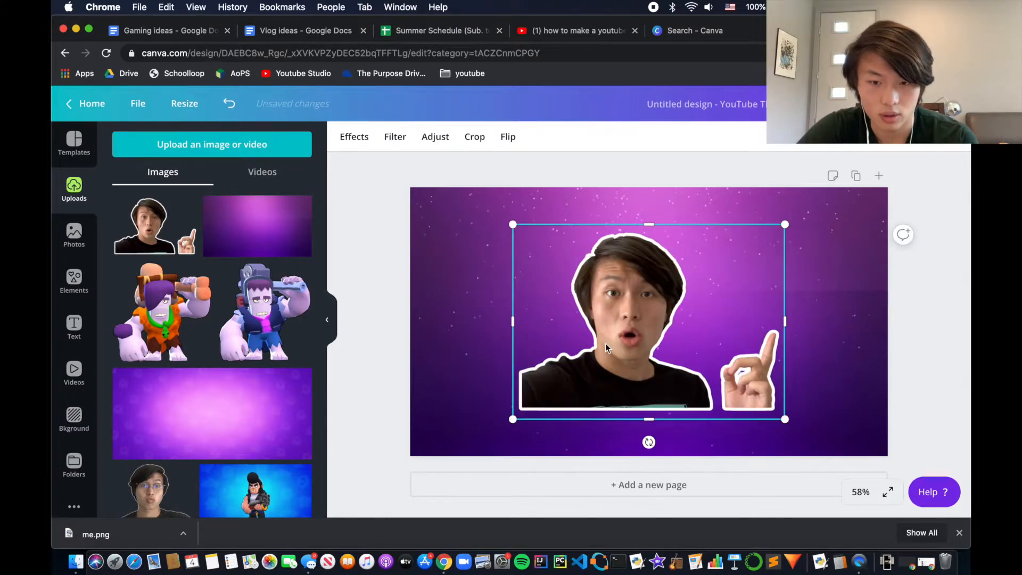
left_click_drag(596, 360, 507, 401)
mouse_move(676, 270)
left_mouse_down()
mouse_move(688, 257)
mouse_move(653, 279)
mouse_move(701, 238)
mouse_move(687, 262)
left_mouse_up()
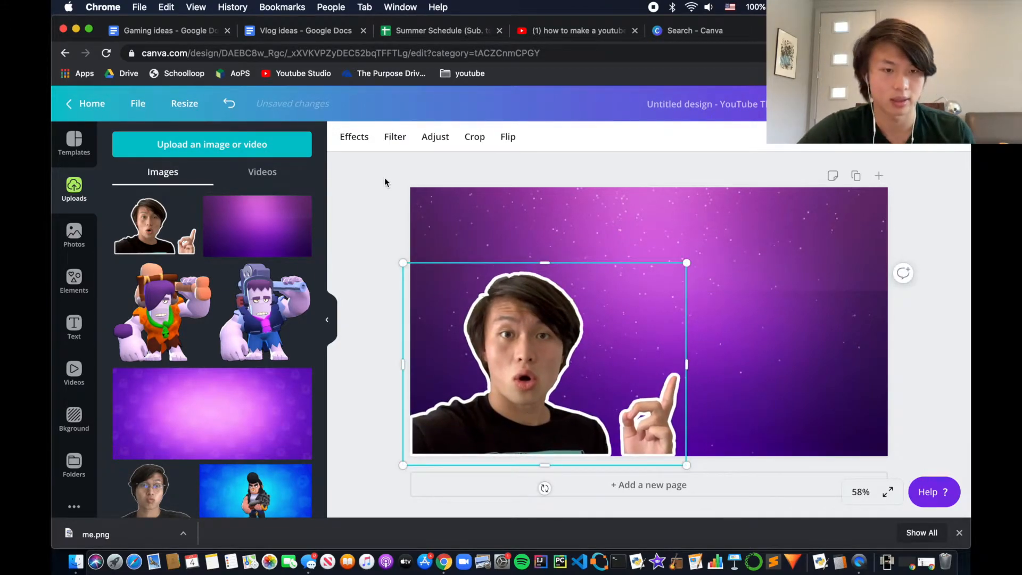
left_click(385, 182)
Add a heading reading "Create a Stunning Thumbnail" above the pointing finger and enlarge it to size 53.2.
left_click(74, 324)
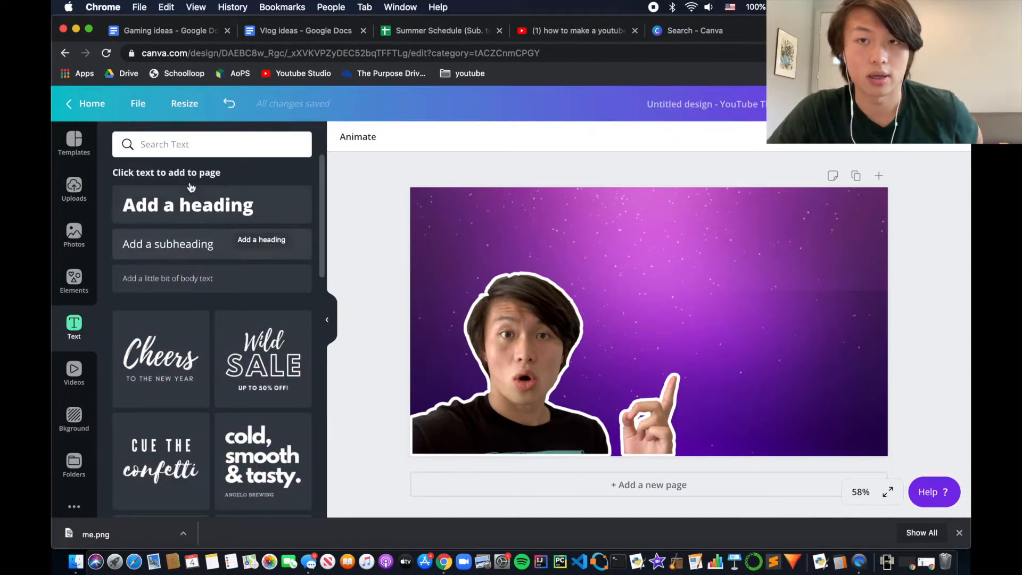
left_click(213, 215)
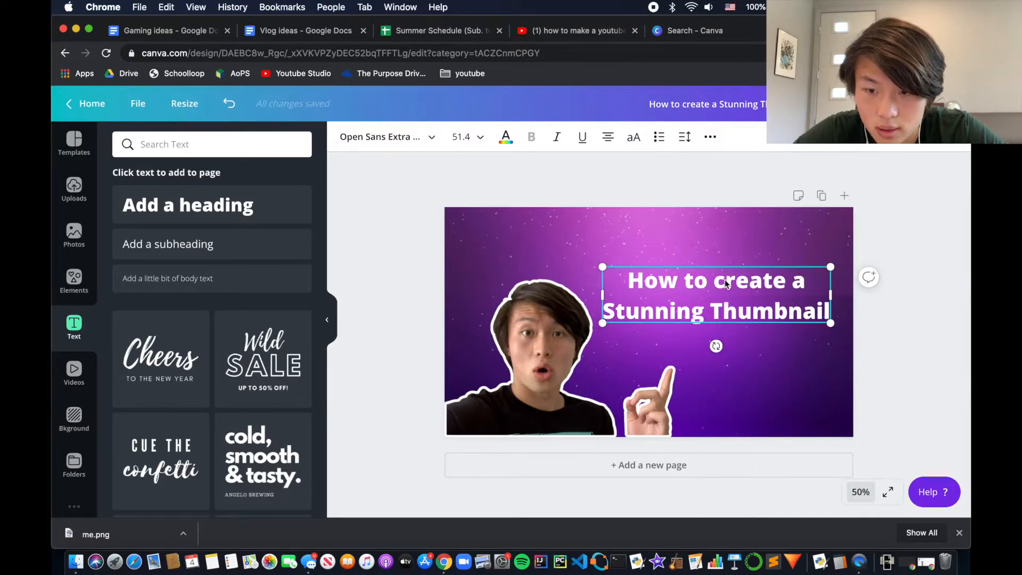
left_click_drag(713, 280, 627, 280)
key("BackSpace")
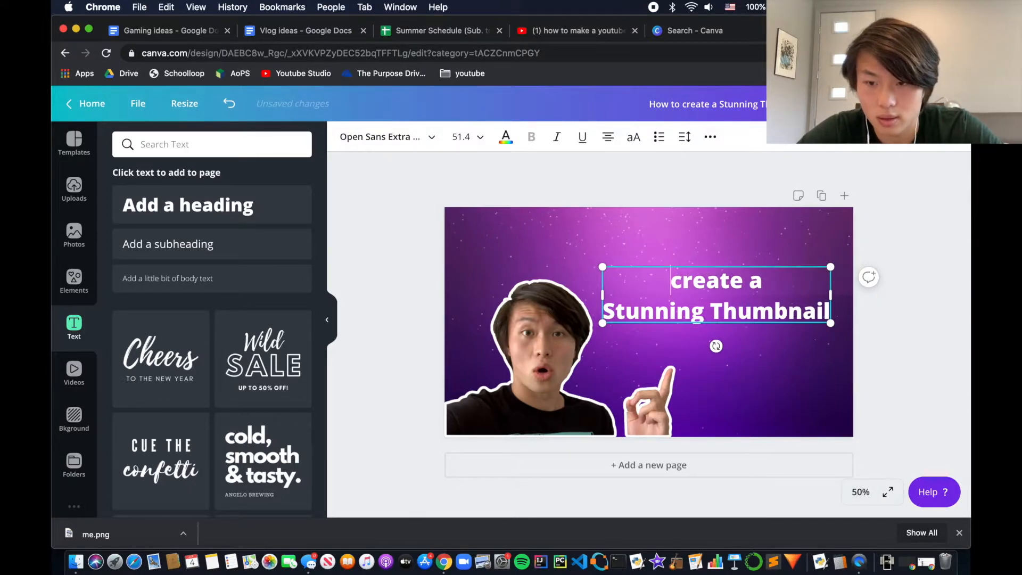
key("BackSpace")
type("C")
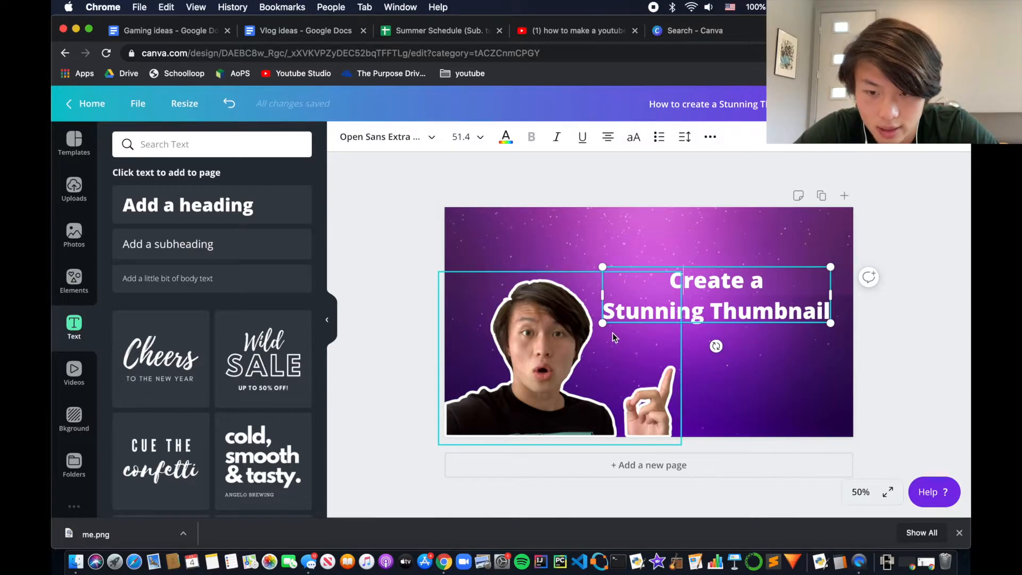
left_click_drag(604, 324, 594, 326)
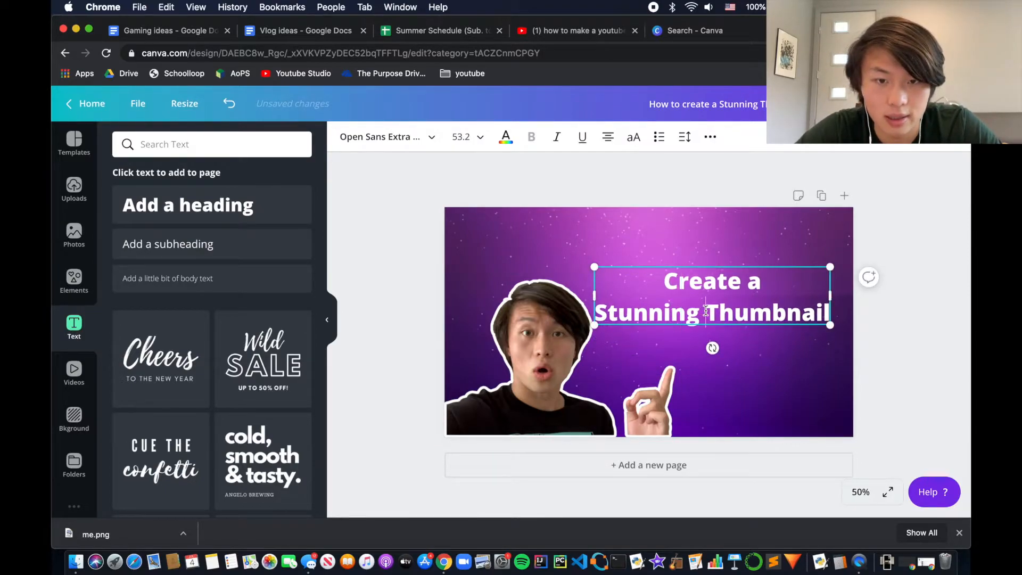
Try the Horizon font on the heading.
left_click(402, 137)
left_click(235, 234)
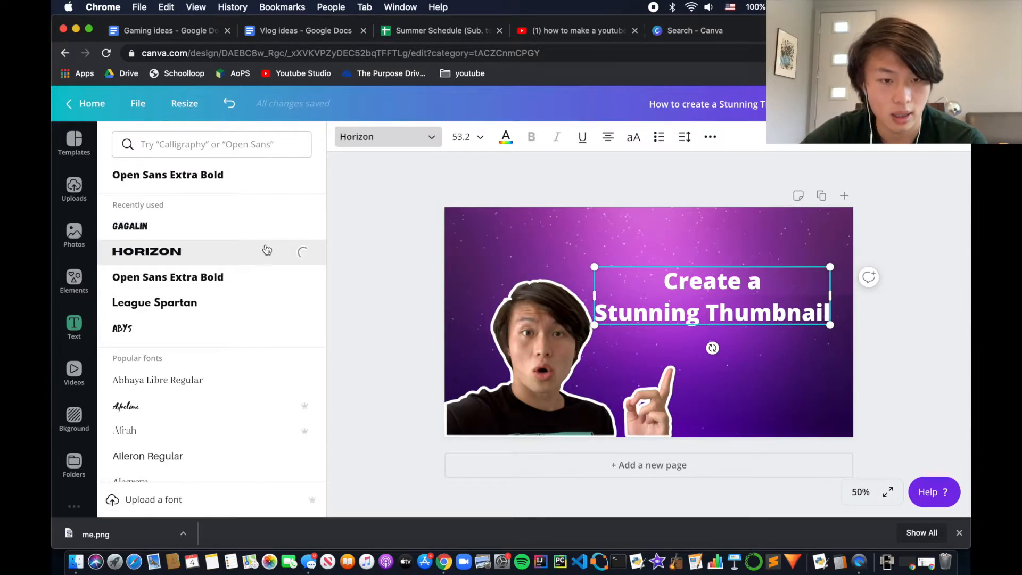
left_click(794, 241)
left_click(727, 280)
left_click(750, 227)
Set the heading's font to Gagalin and enlarge it to size 67.2 beside the cut-out's head.
left_click(728, 278)
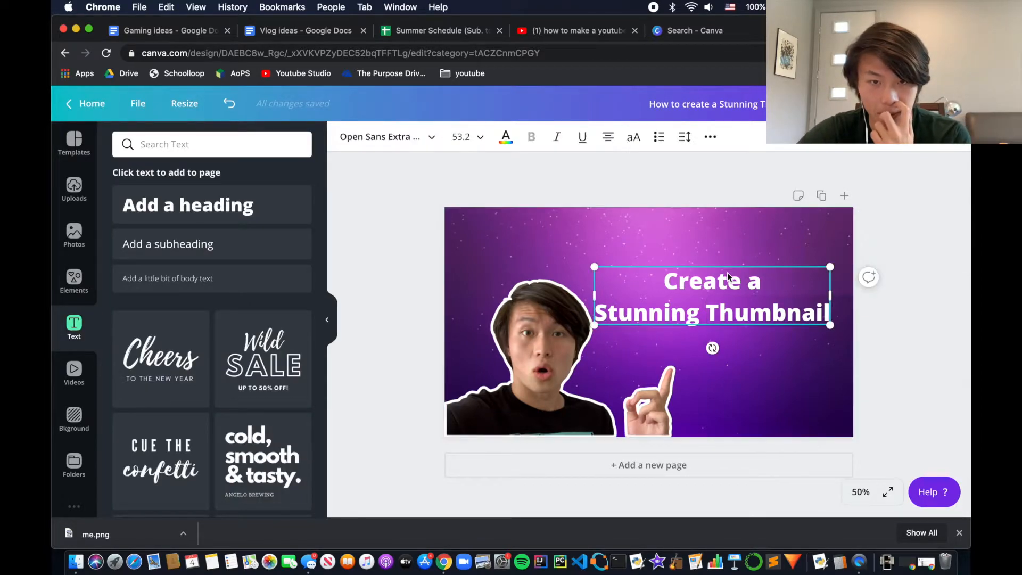
left_click(399, 137)
left_click(204, 221)
left_click(755, 367)
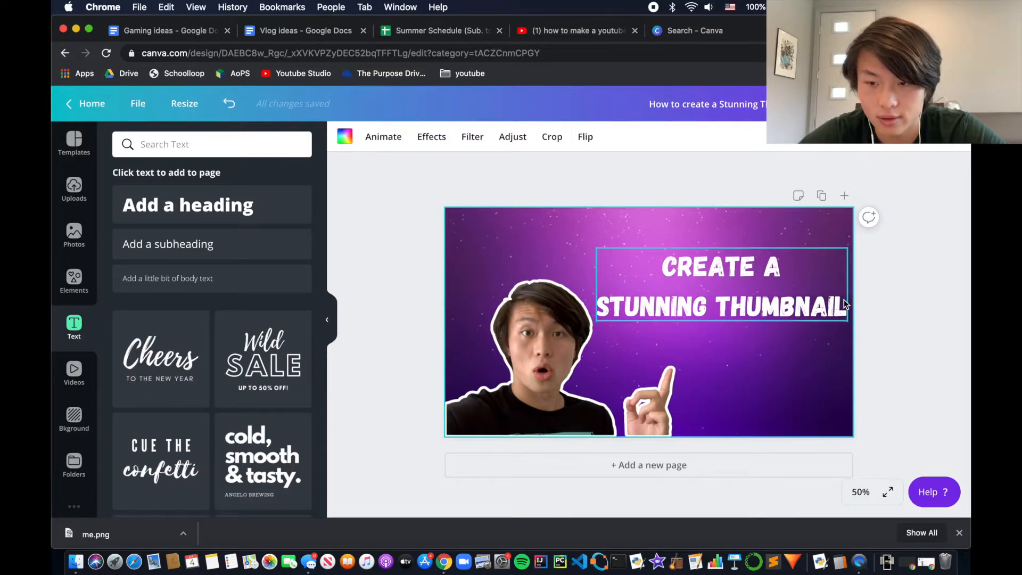
left_click(914, 298)
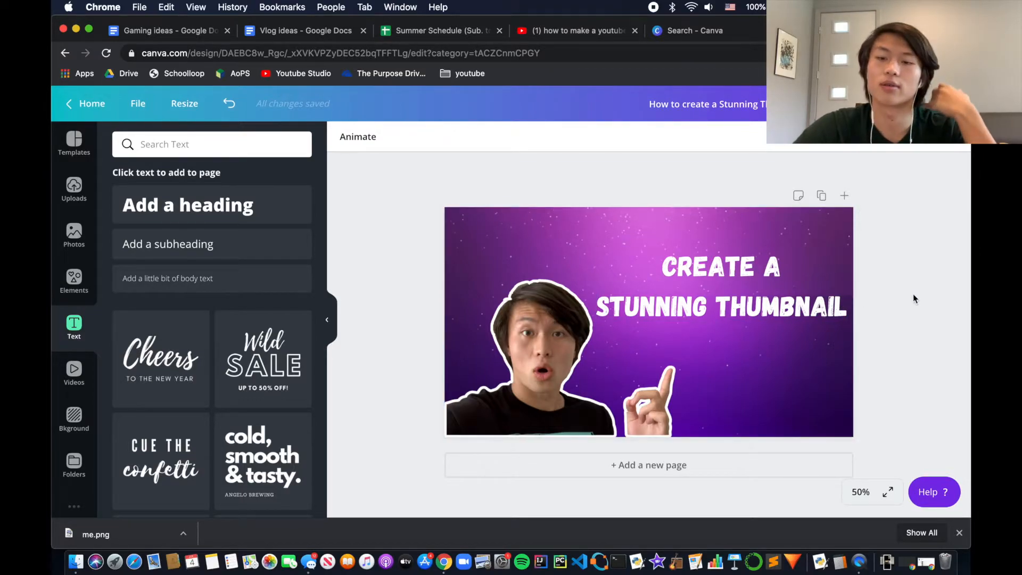
left_click(785, 308)
left_click(382, 212)
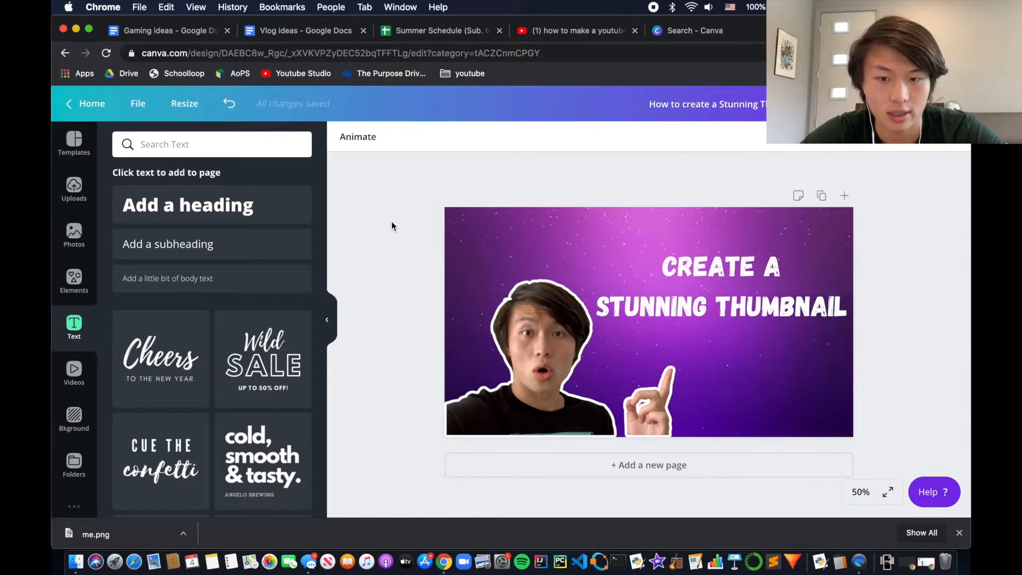
Duplicate the heading by copying and pasting it, allowing clipboard access, and align the copy exactly over the original.
left_click(698, 282)
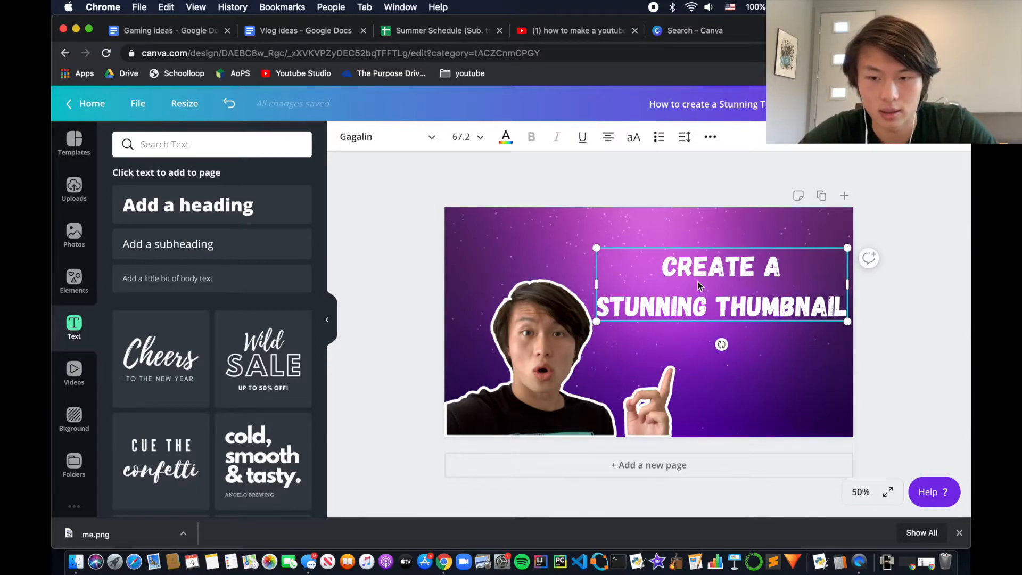
right_click(721, 263)
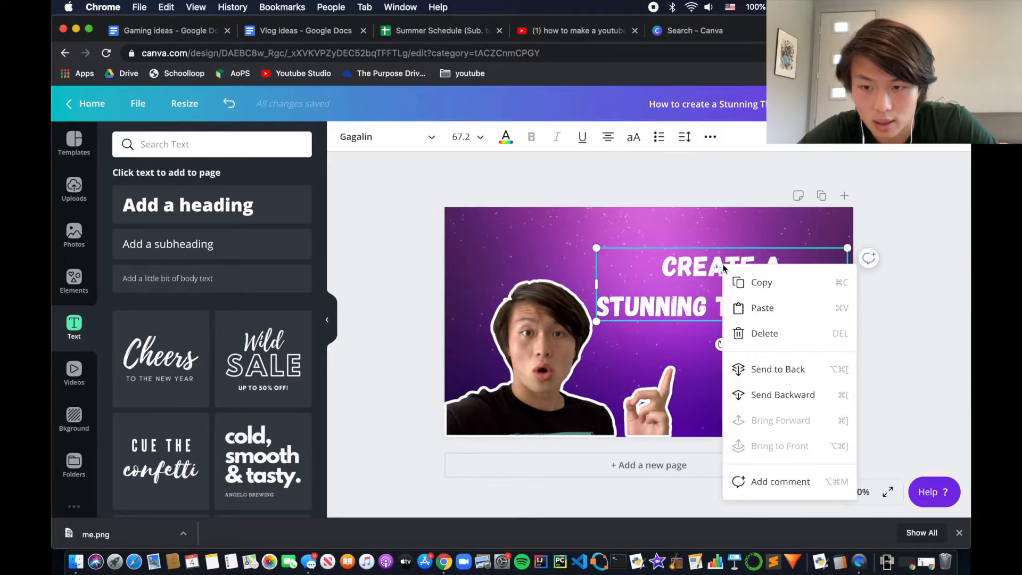
left_click(756, 287)
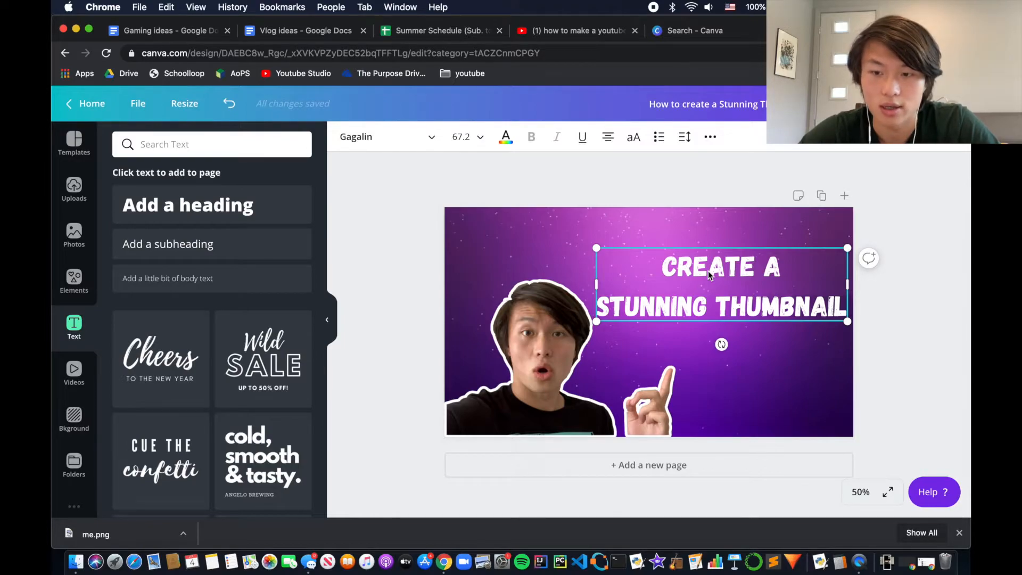
key("super+c")
right_click(723, 238)
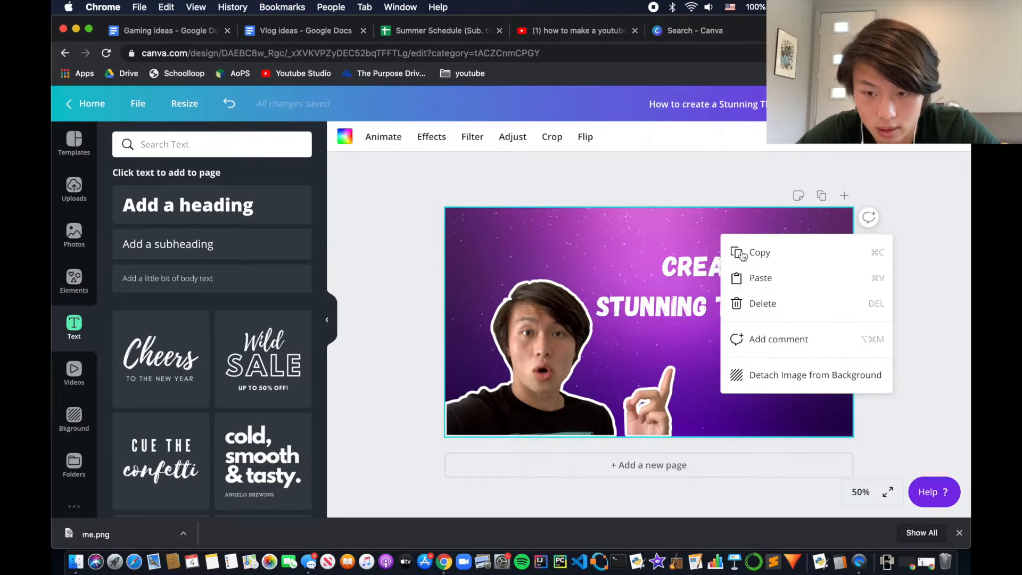
left_click(756, 274)
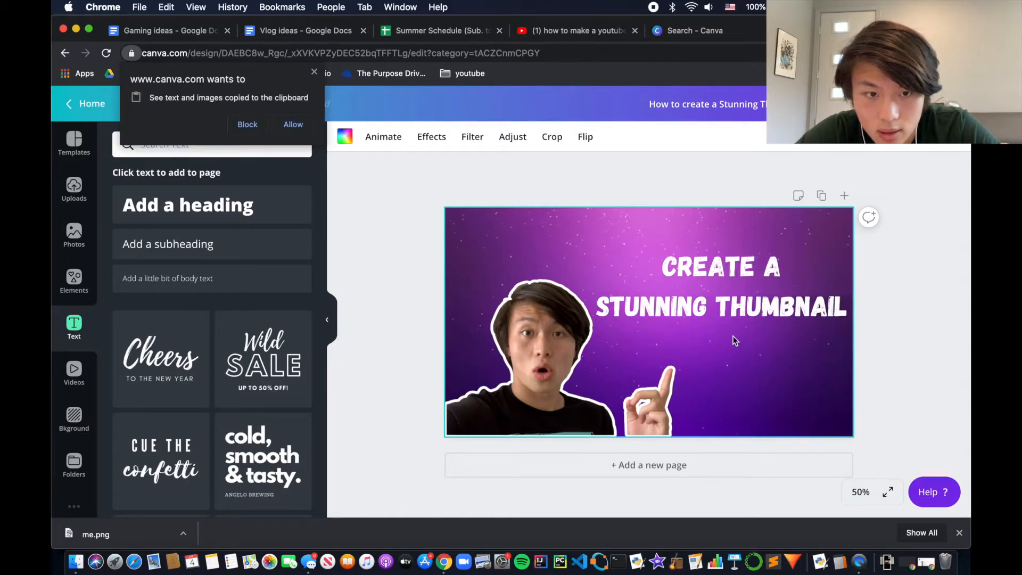
left_click(302, 124)
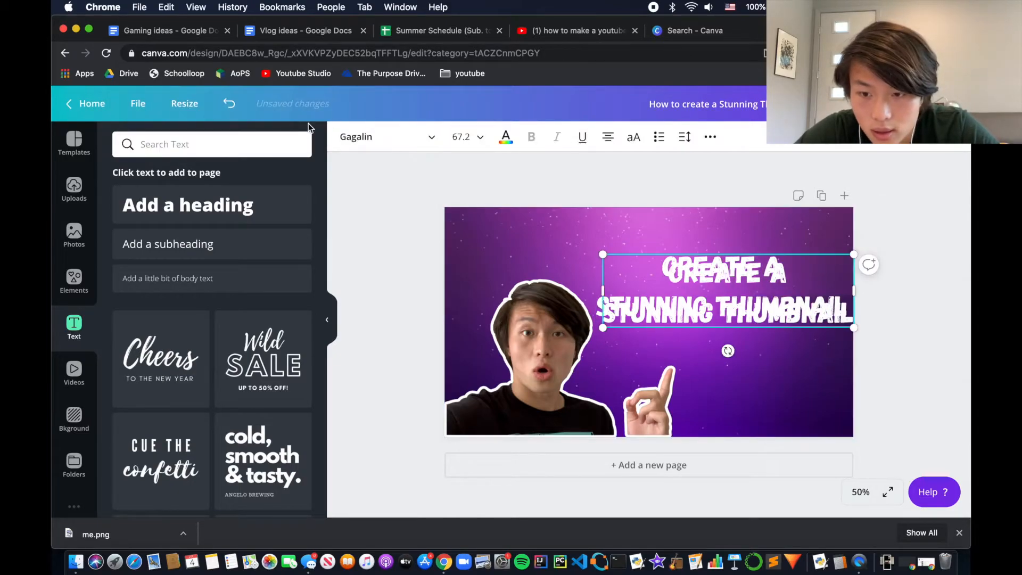
mouse_move(772, 308)
left_mouse_down()
mouse_move(771, 354)
mouse_move(763, 301)
left_mouse_up()
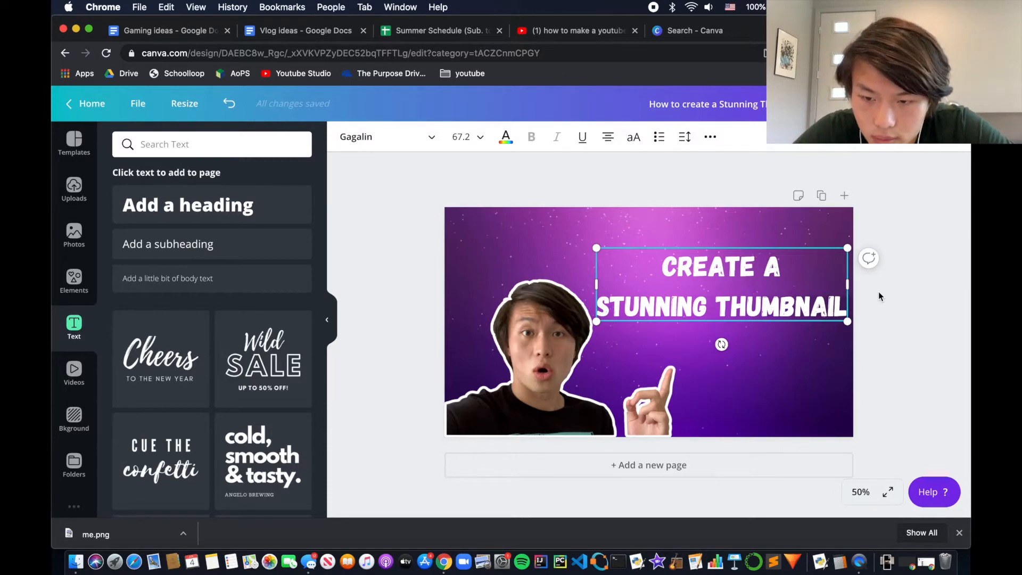
Nudge the duplicated heading slightly left and up so it is offset from the original beneath it.
key("Left")
key("Right")
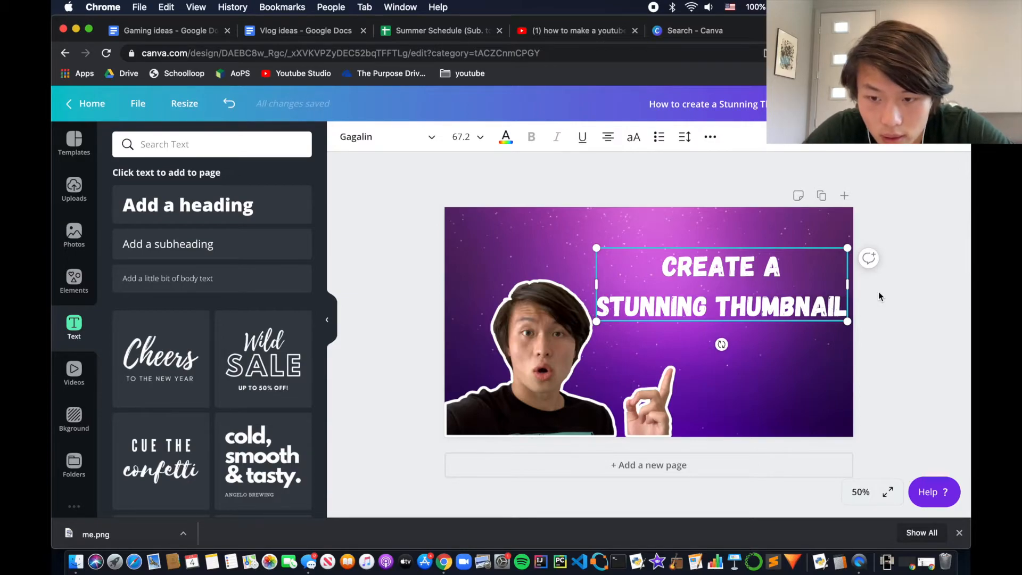
key("Left")
key("Left")
key("Left")
key("Left")
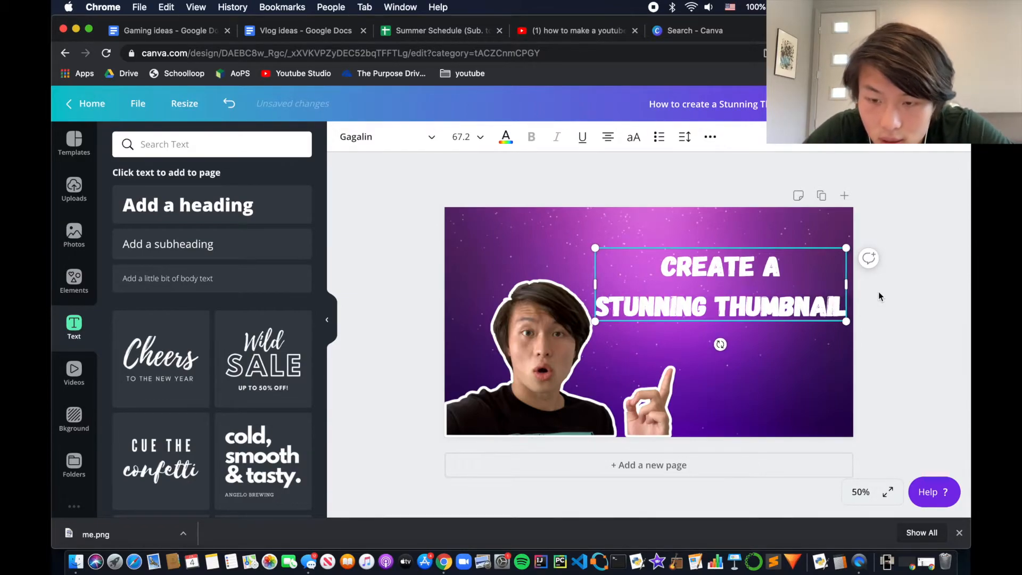
key("Up")
key("Up")
key("Up")
key("Up")
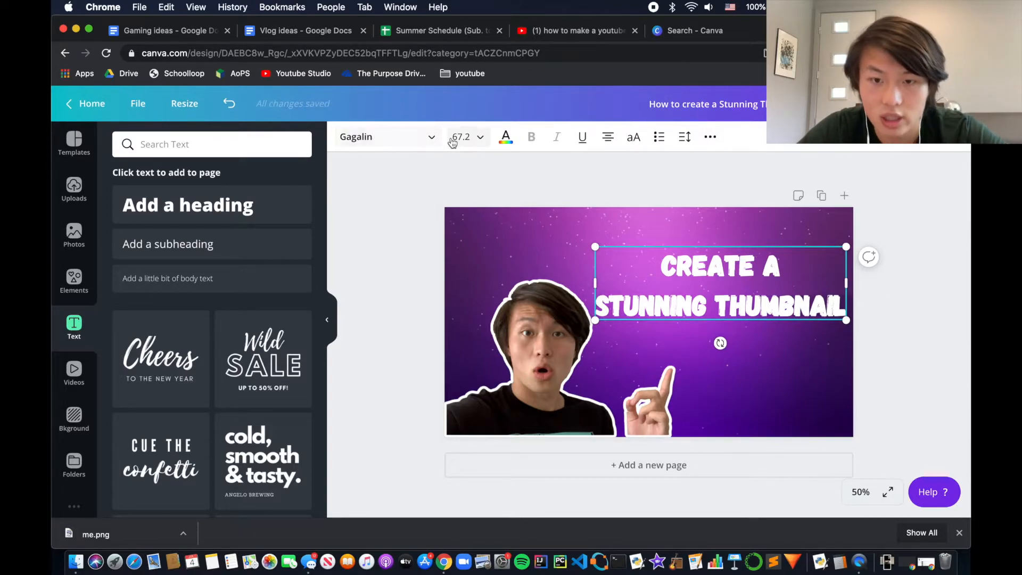
Color the offset copy of the heading black using the dark swatch from the cut-out's photo colors.
left_click(506, 138)
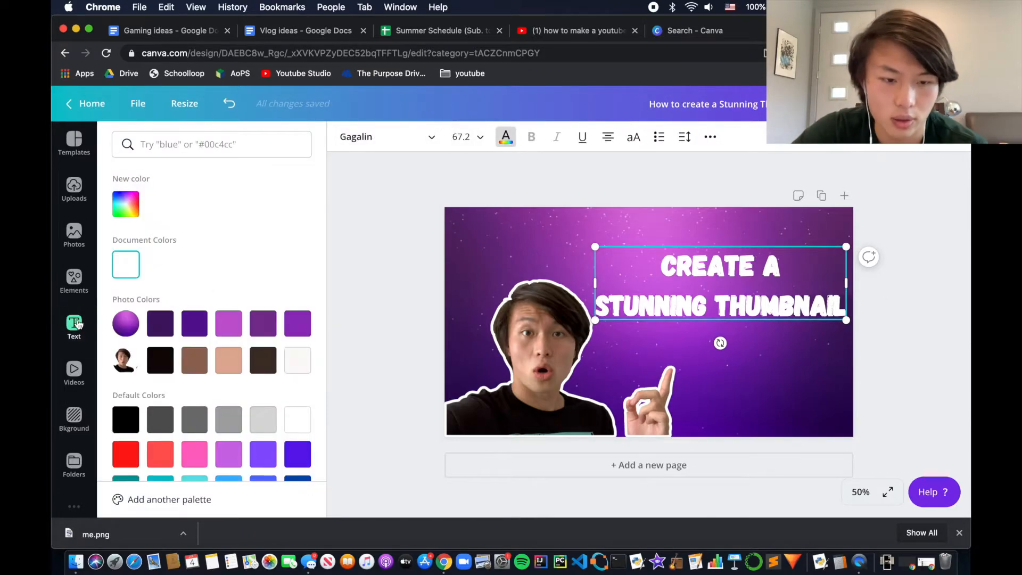
left_click(160, 361)
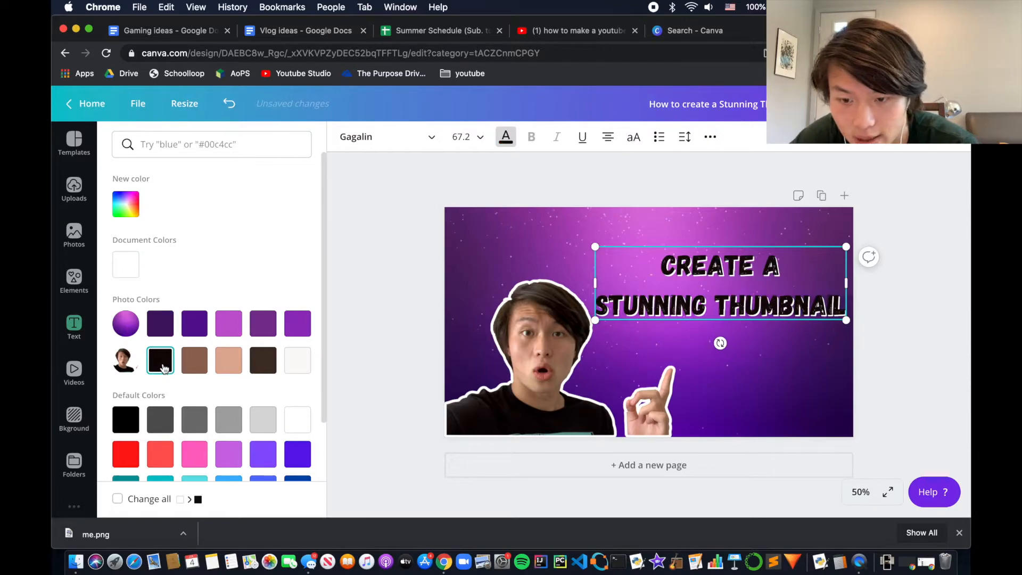
key("Escape")
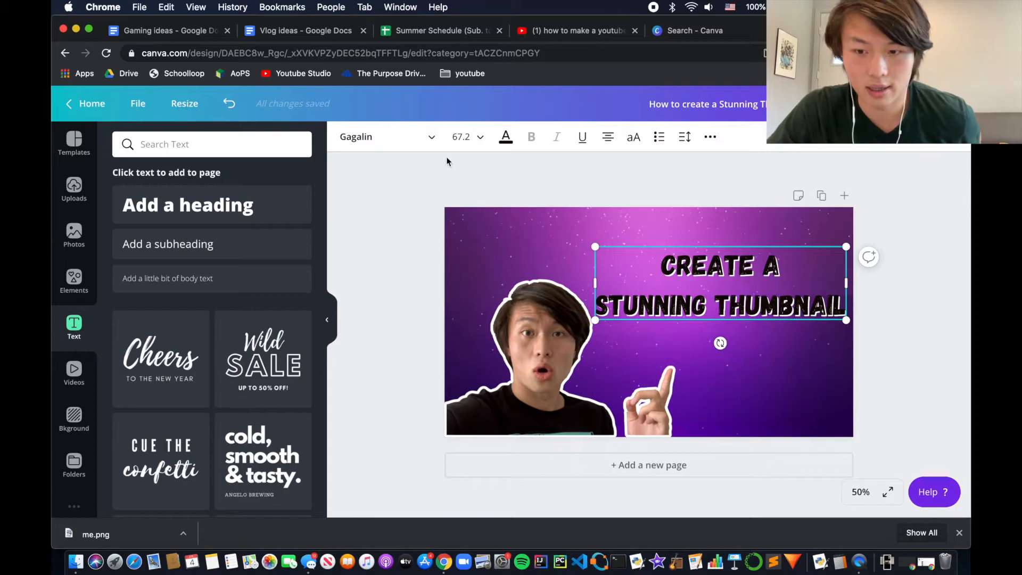
Send the black copy of the heading backward so it sits behind the white heading as a shadow.
right_click(766, 309)
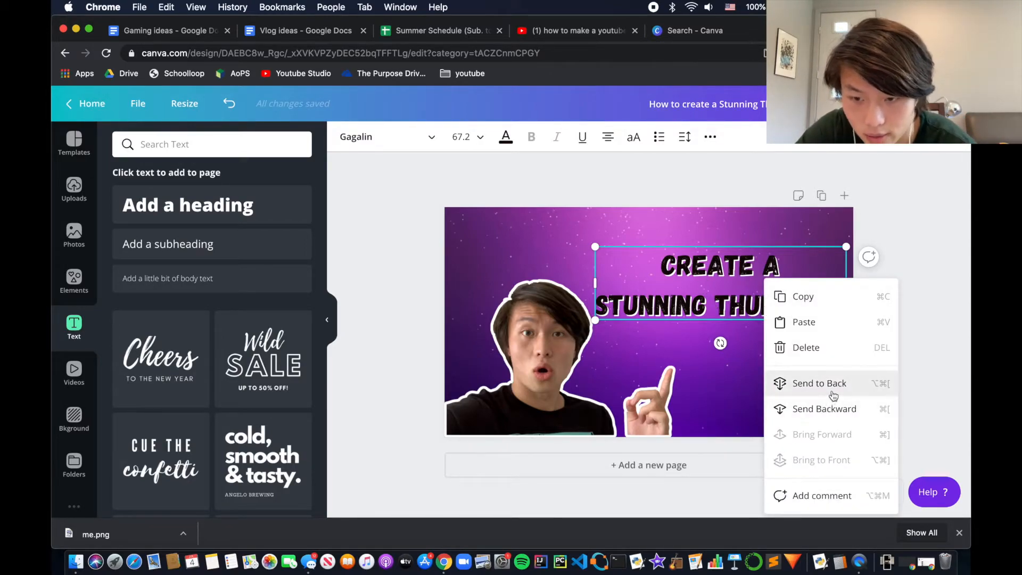
left_click(833, 409)
left_click(923, 369)
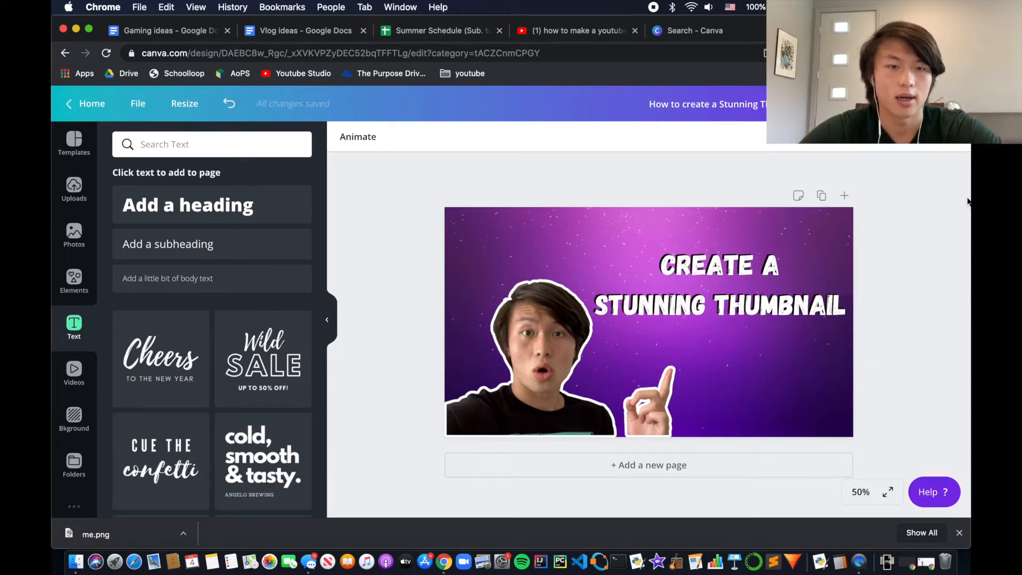
Search the elements for "red arrow" and add the curved red arrow with a white outline to the design.
left_click(67, 296)
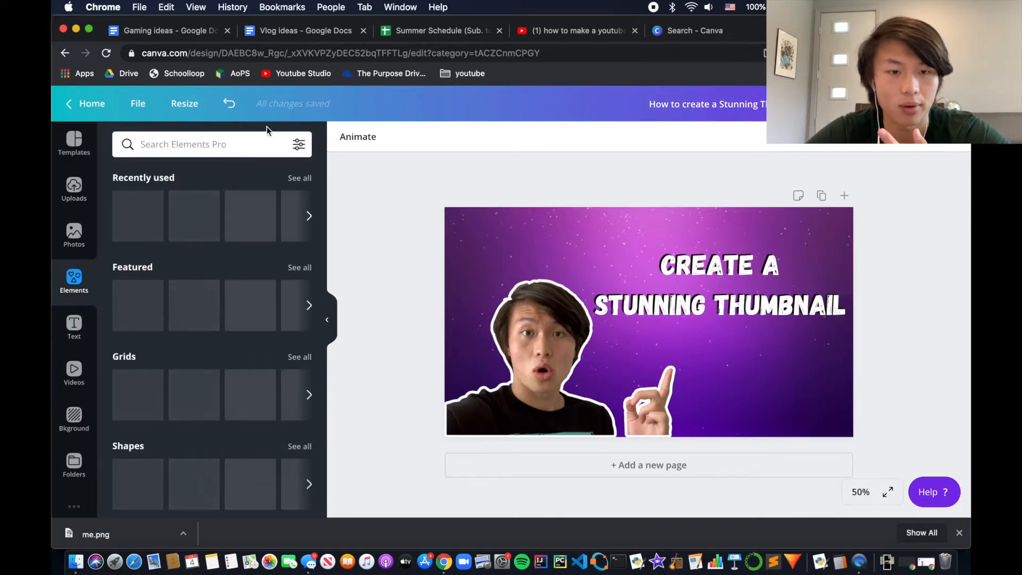
left_click(230, 146)
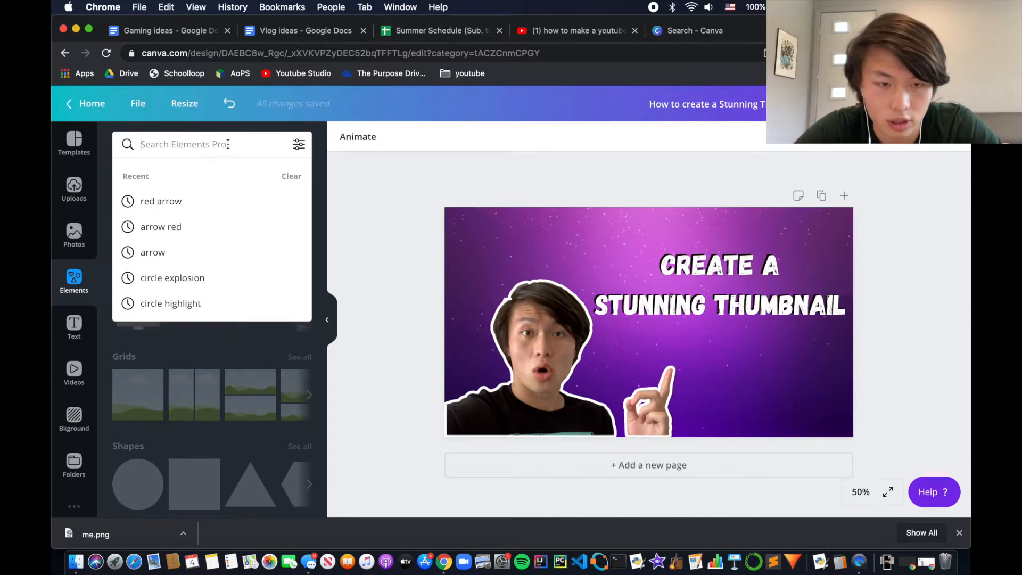
type("red arrow")
key("Return")
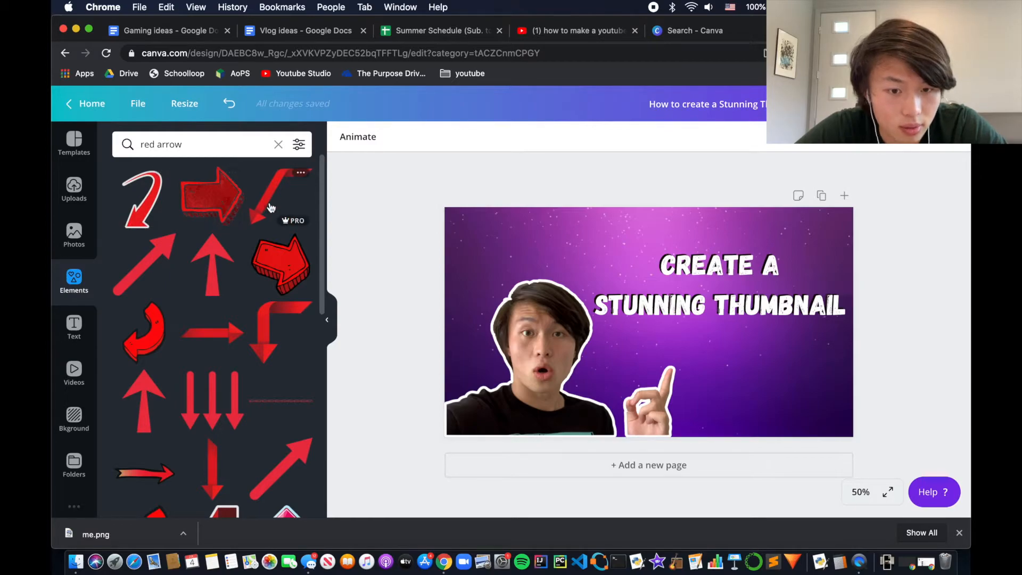
scroll(288, 325, "down", 1)
scroll(285, 352, "up", 1)
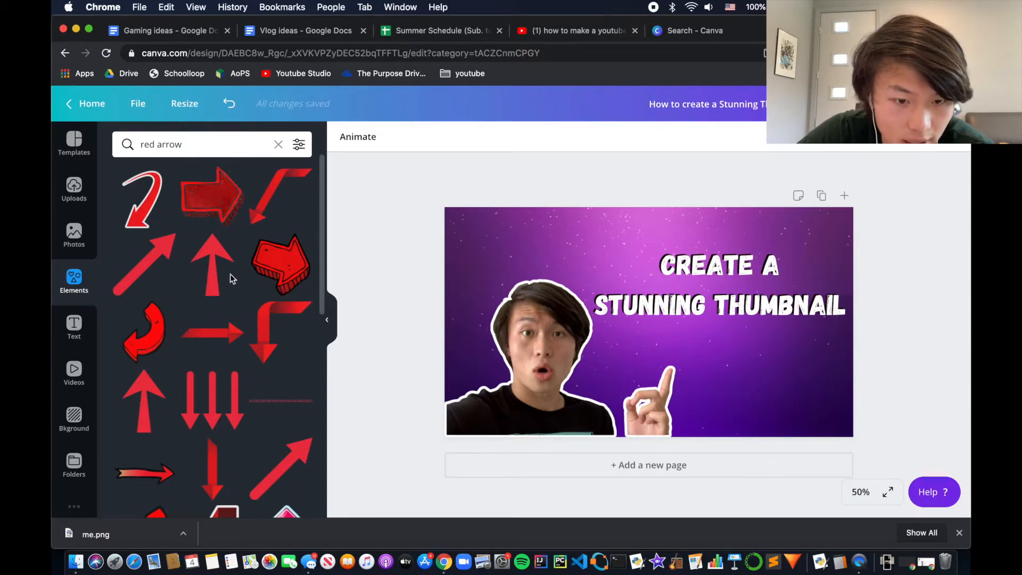
scroll(221, 295, "down", 5)
scroll(220, 295, "down", 5)
scroll(218, 296, "up", 10)
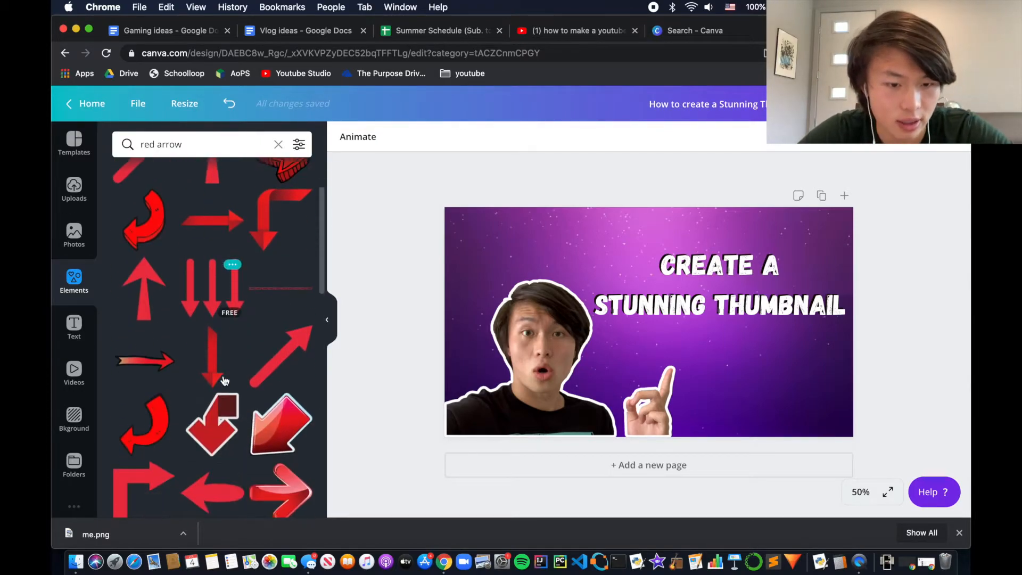
scroll(160, 256, "up", 3)
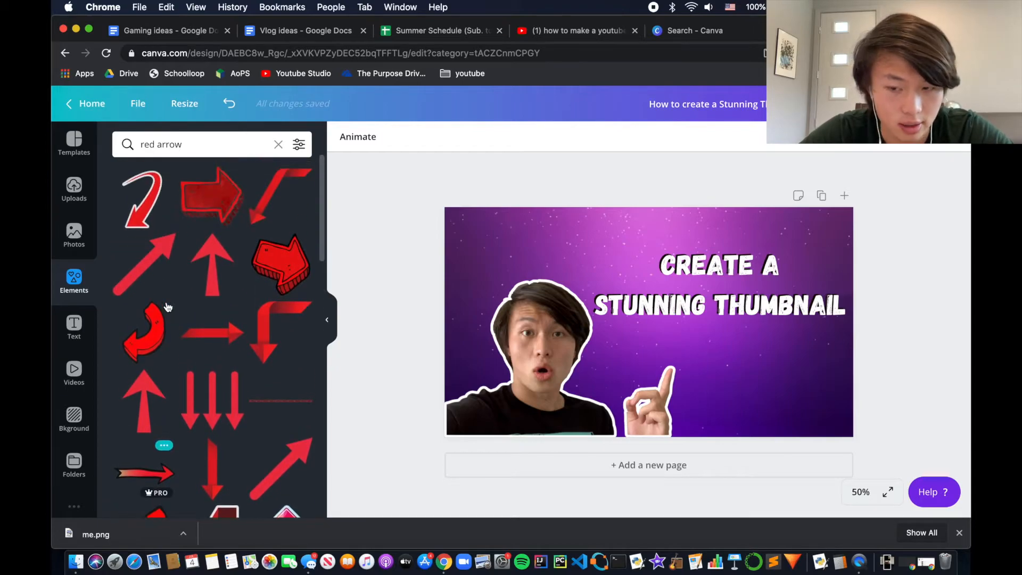
left_click(151, 202)
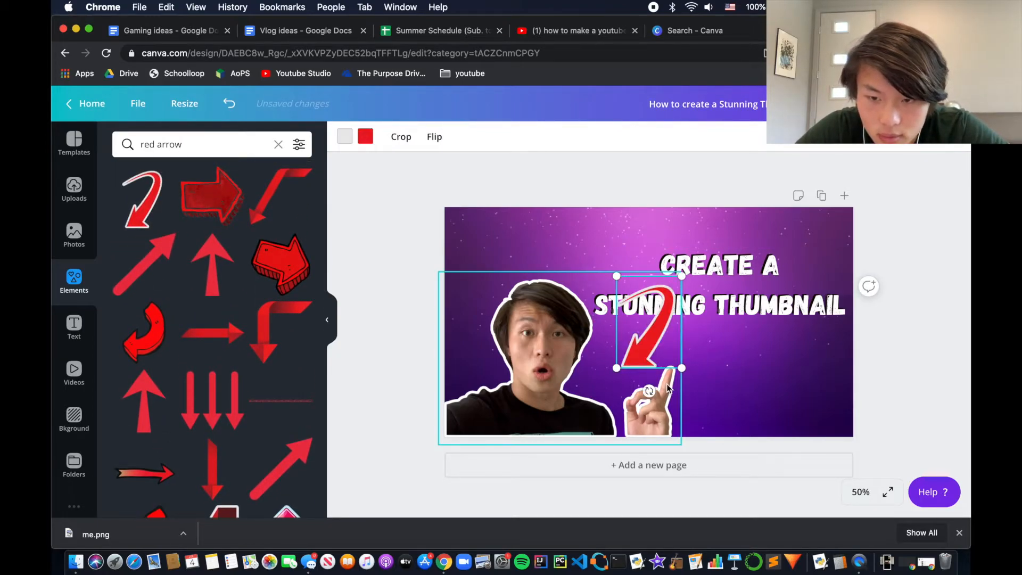
Rotate the curved arrow to point up toward the heading and place it beneath the word "Thumbnail".
left_click_drag(649, 391, 493, 280)
left_click_drag(633, 316, 745, 363)
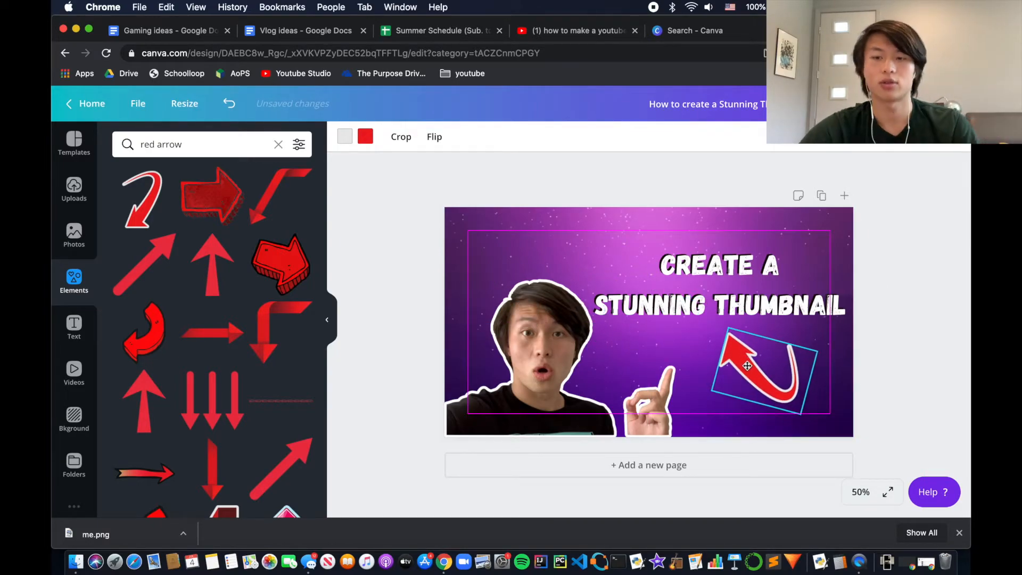
left_click(961, 392)
left_click_drag(772, 372, 755, 379)
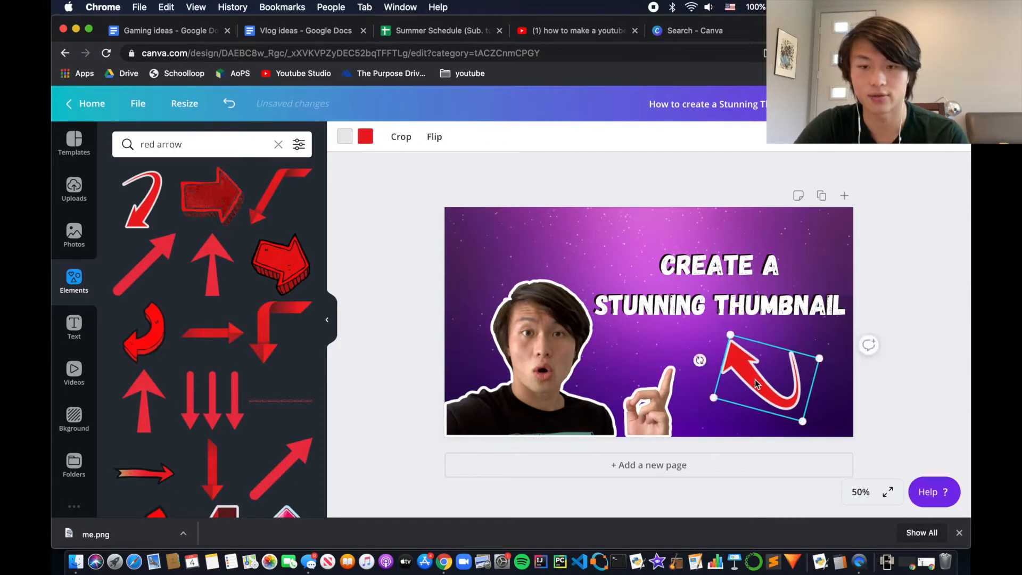
Try flipping the curved arrow horizontally and deselect it.
left_click(429, 142)
left_click(483, 171)
left_click(483, 172)
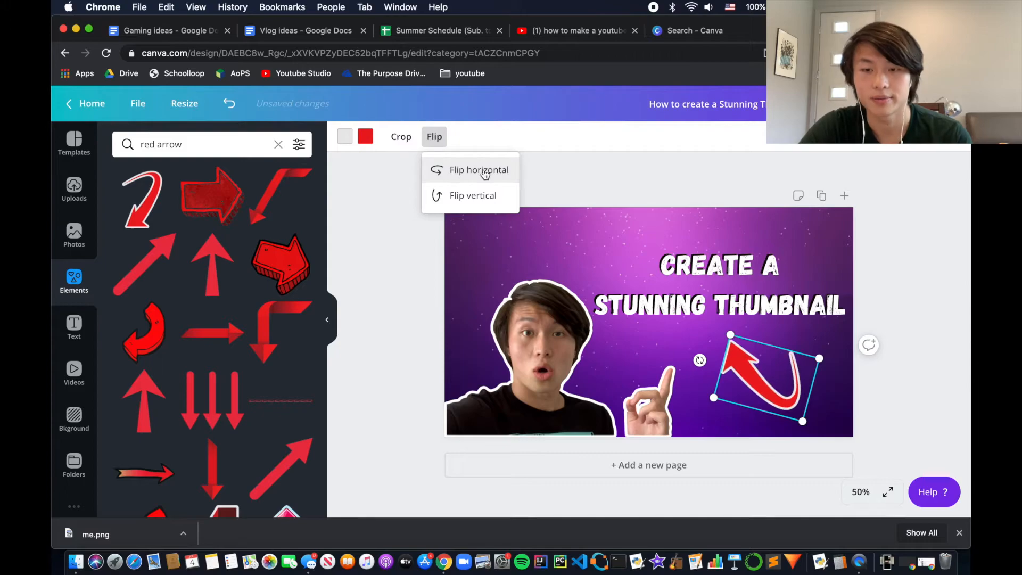
left_click(724, 177)
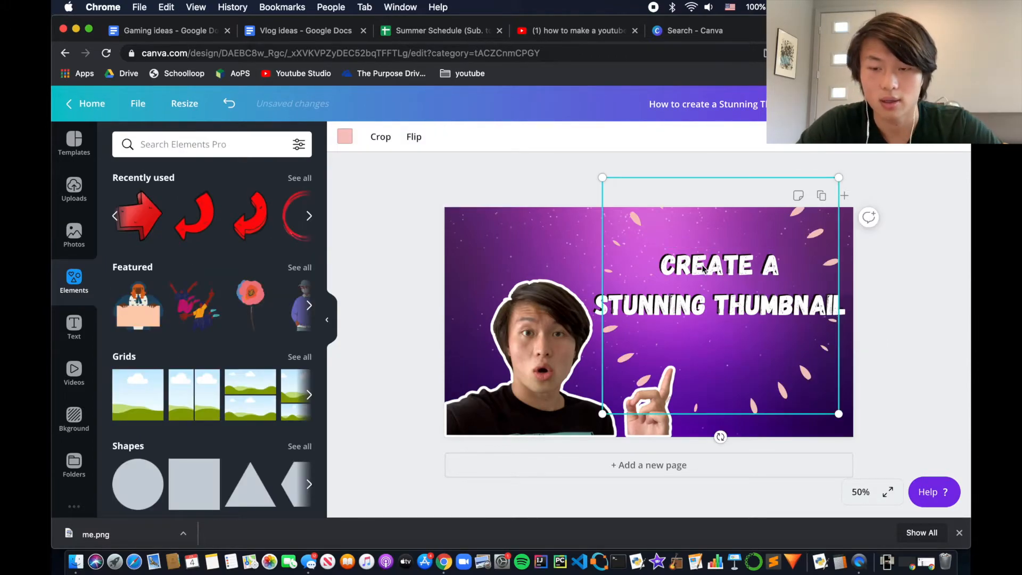
Delete the petal ring around the heading and move both heading layers down together, to just above the pointing finger.
key("BackSpace")
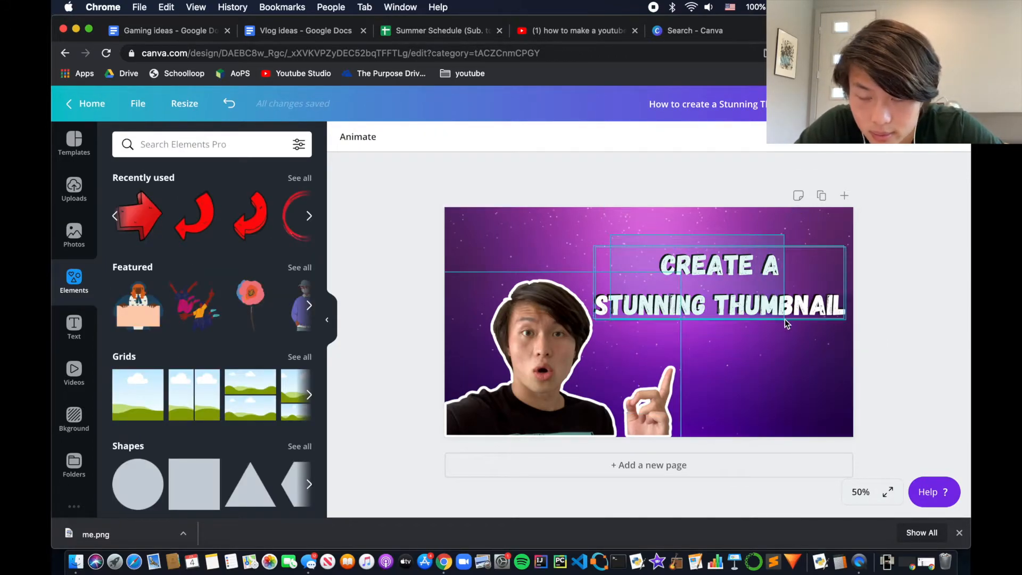
left_click(672, 262)
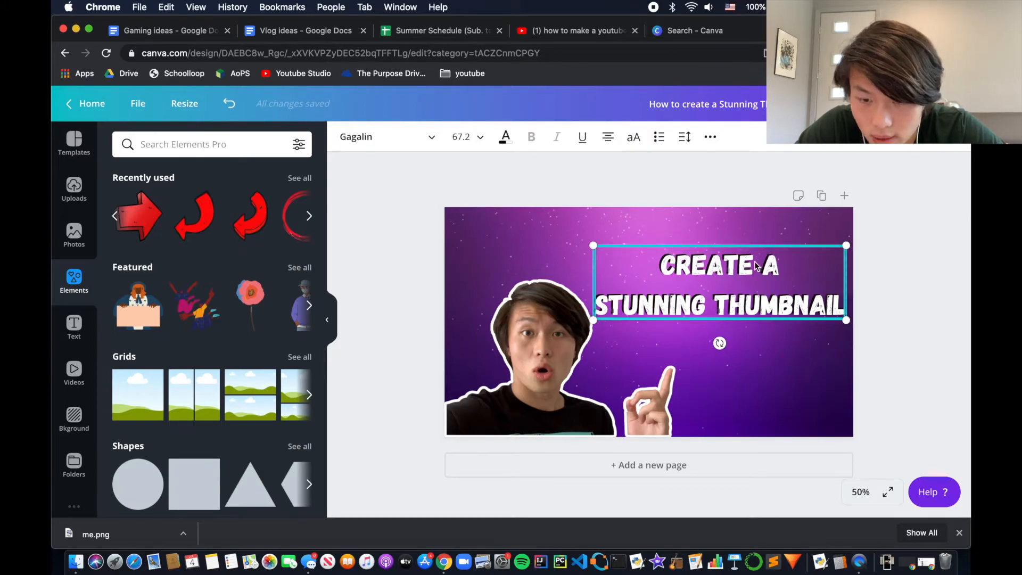
left_click_drag(751, 267, 752, 302)
left_click(903, 273)
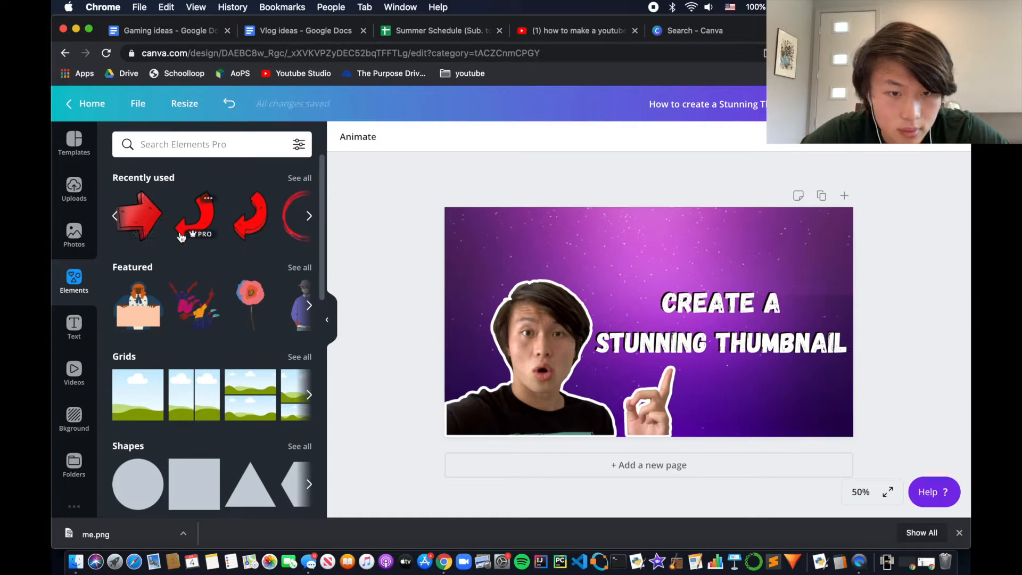
Add the thick 3D red arrow, rotate it to point down at a slight tilt, shrink it and place it above the heading's left end.
left_click(216, 216)
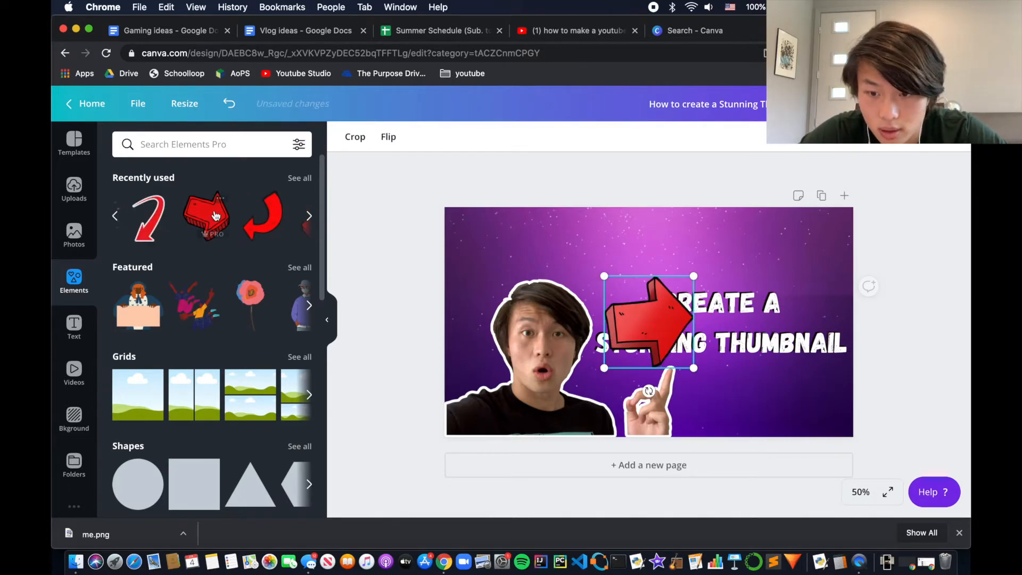
left_click_drag(648, 391, 583, 339)
left_click_drag(682, 267, 670, 312)
left_click_drag(643, 349, 645, 349)
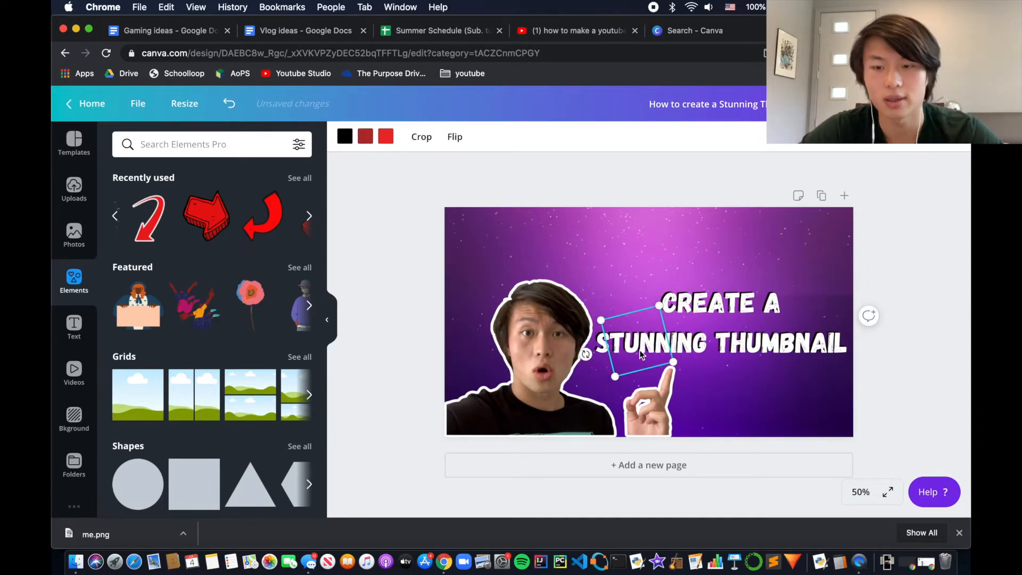
left_click_drag(642, 299, 643, 255)
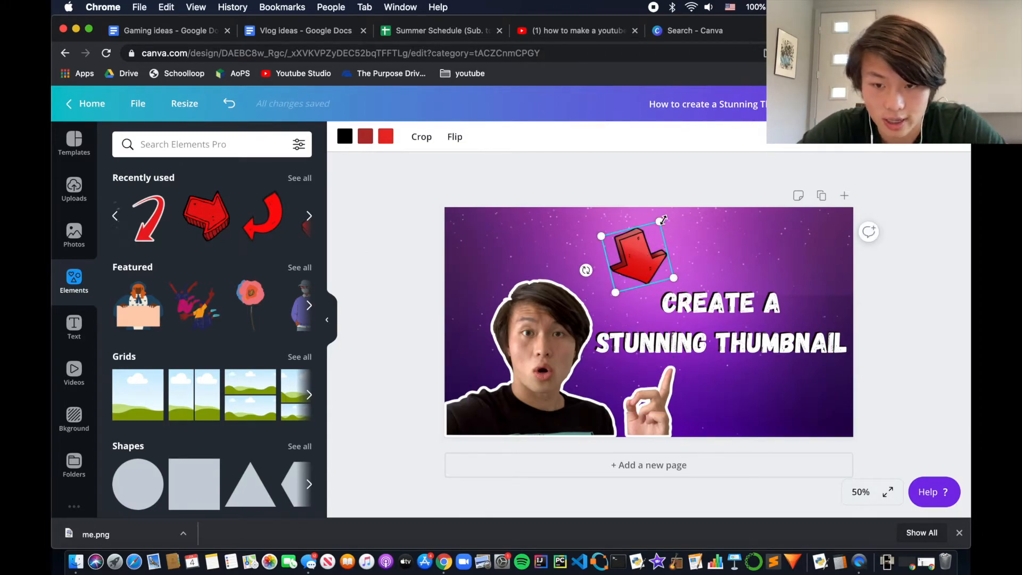
left_click_drag(661, 227, 656, 236)
Duplicate the red arrow into a row of three above the heading, the middle one pointing straight down and the right one tilted inward.
key("super+c")
left_click(712, 245)
key("super+v")
left_click_drag(639, 268, 655, 250)
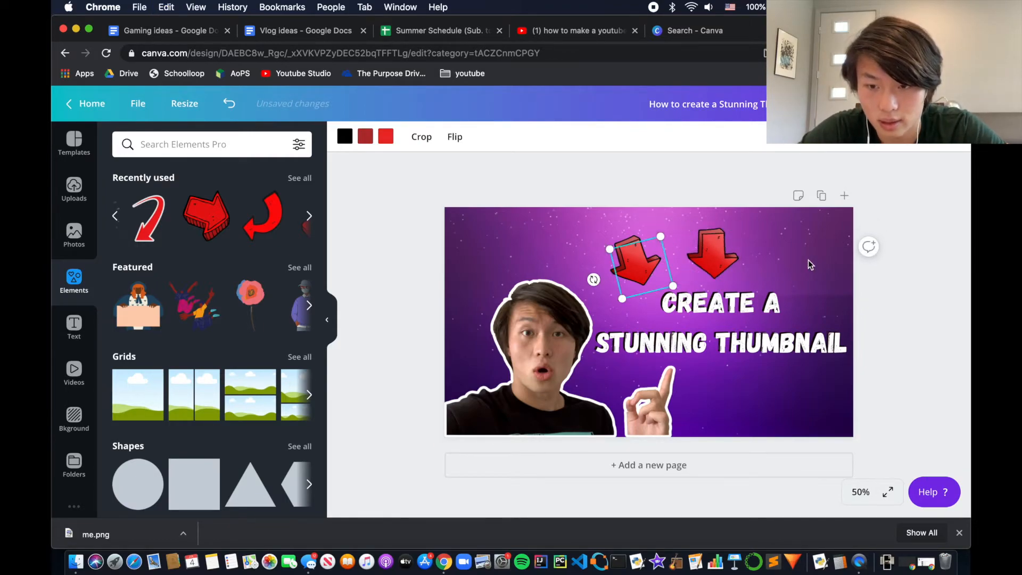
left_click(669, 255)
left_click_drag(668, 254, 753, 236)
left_click(942, 345)
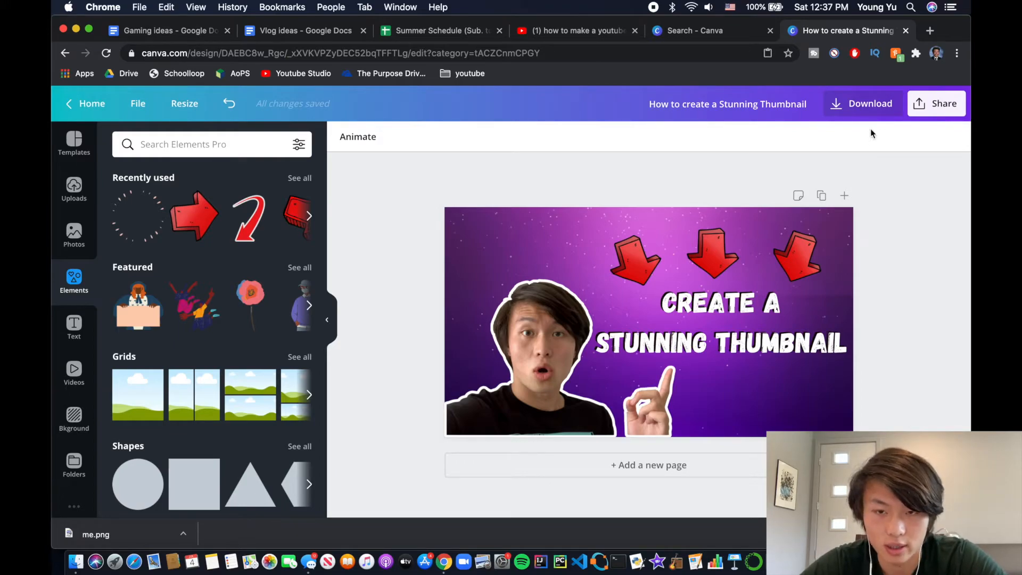
Download the finished thumbnail as a PNG and dismiss the saved-design message.
left_click(862, 106)
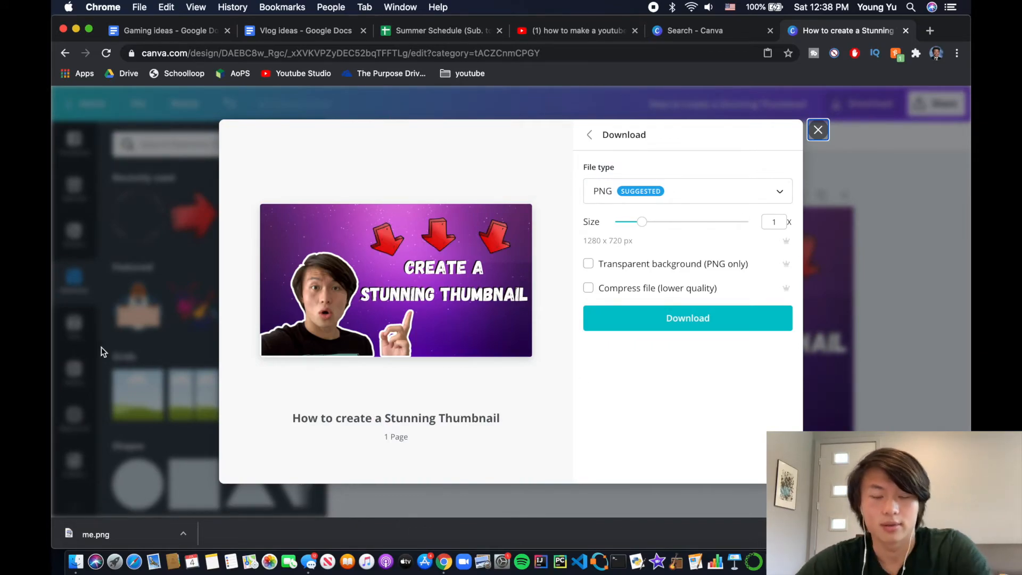
left_click(662, 205)
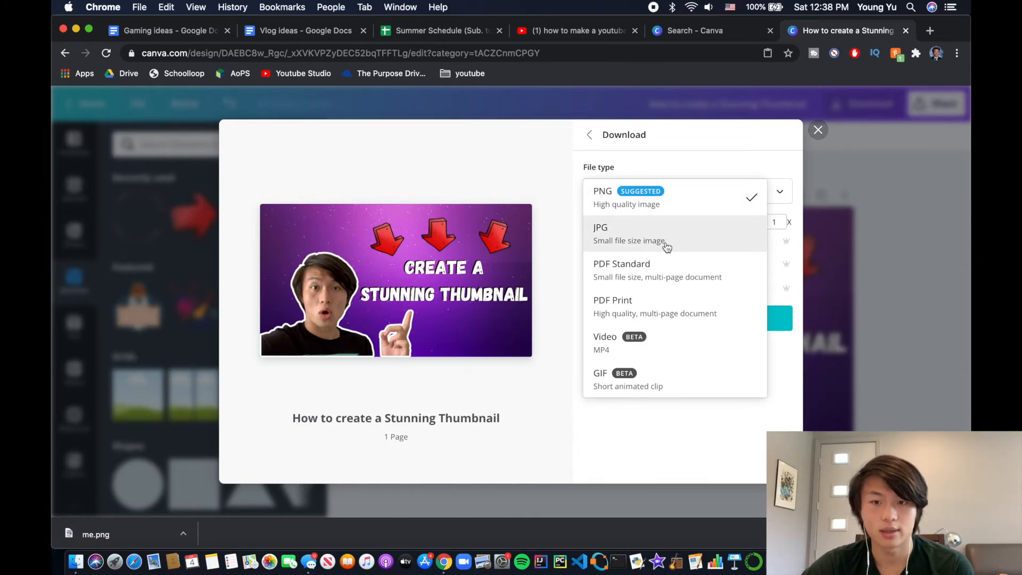
left_click(685, 167)
left_click(681, 190)
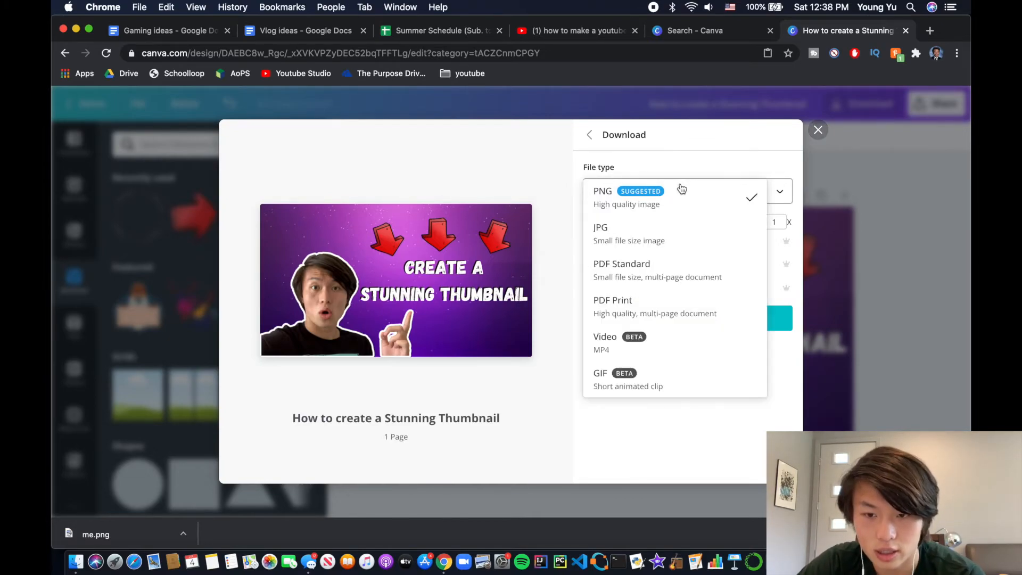
left_click(660, 205)
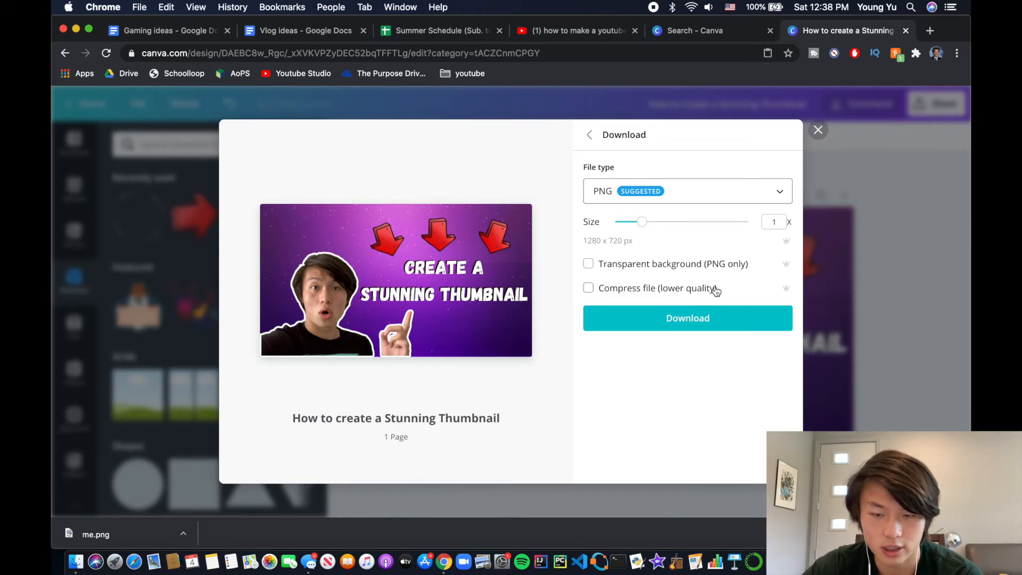
left_click(674, 321)
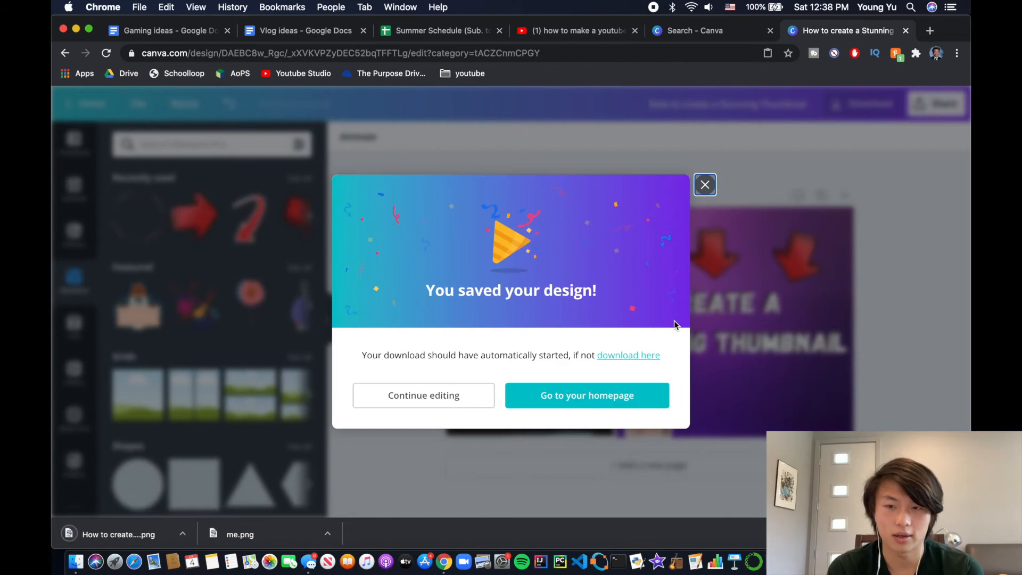
left_click(705, 185)
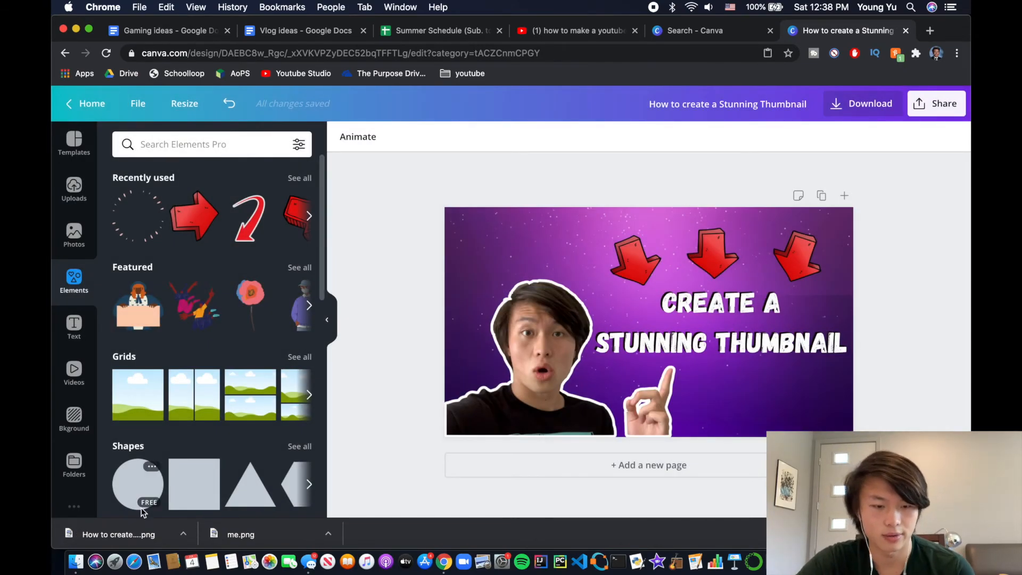
Open the downloaded thumbnail PNG in Preview and shrink its window to view the image at a small size.
left_click(130, 529)
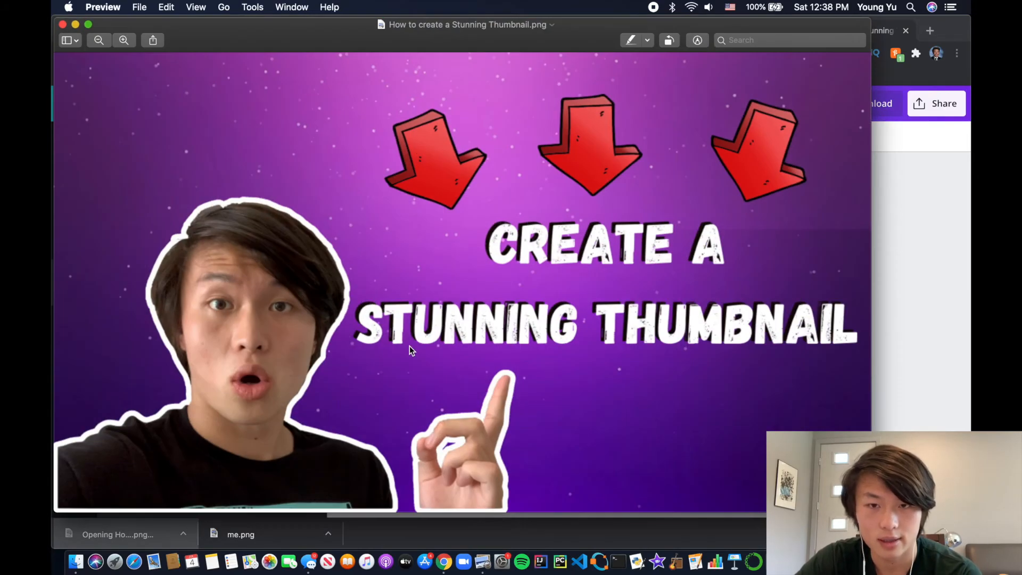
left_click_drag(484, 25, 546, 20)
left_click_drag(928, 17, 468, 367)
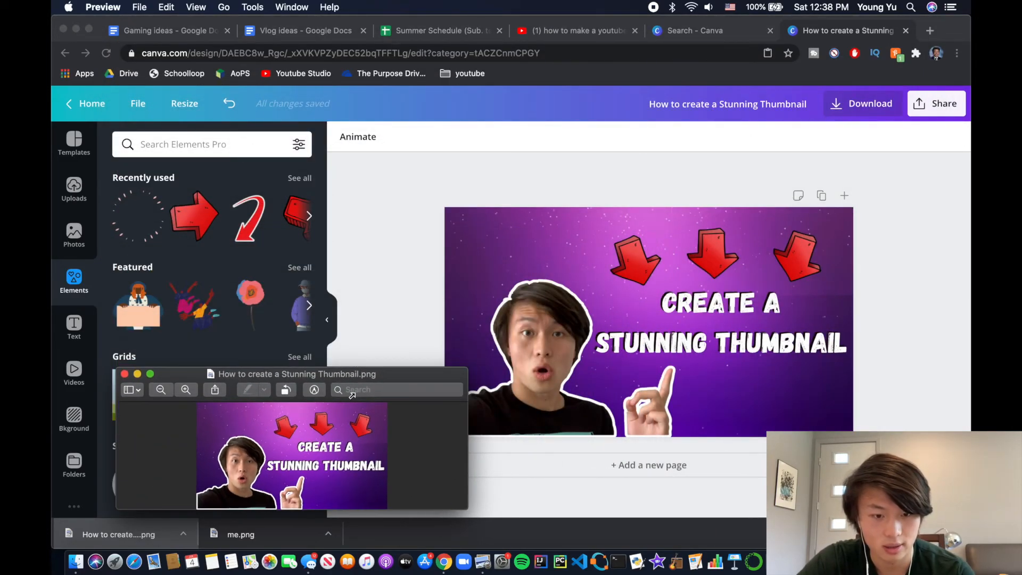